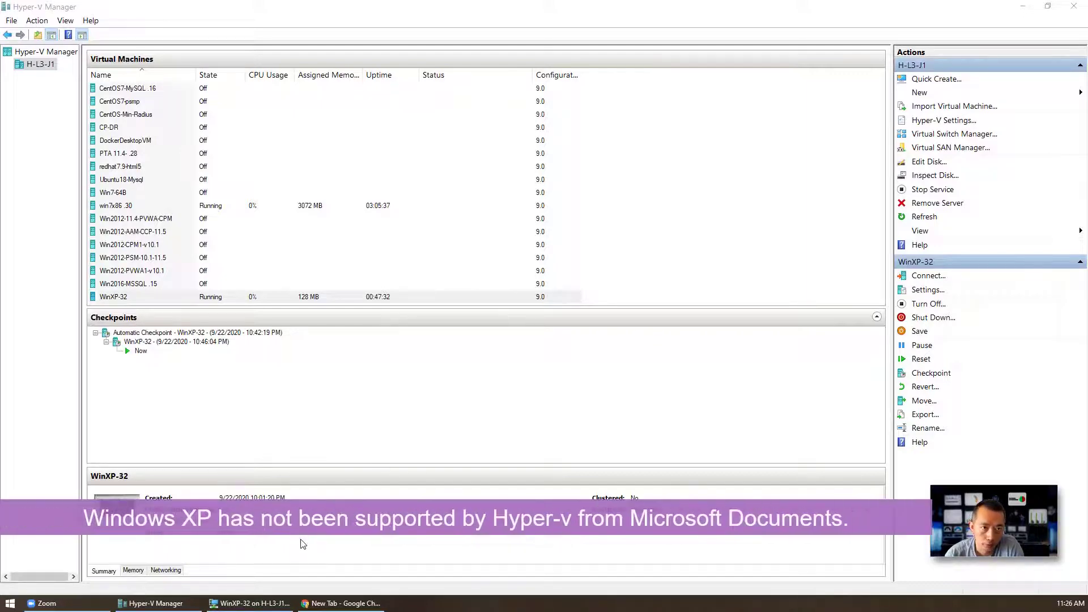
Step: Search Google for 'xp iso download' and open the isoriver.com Windows XP ISO result
click(316, 607)
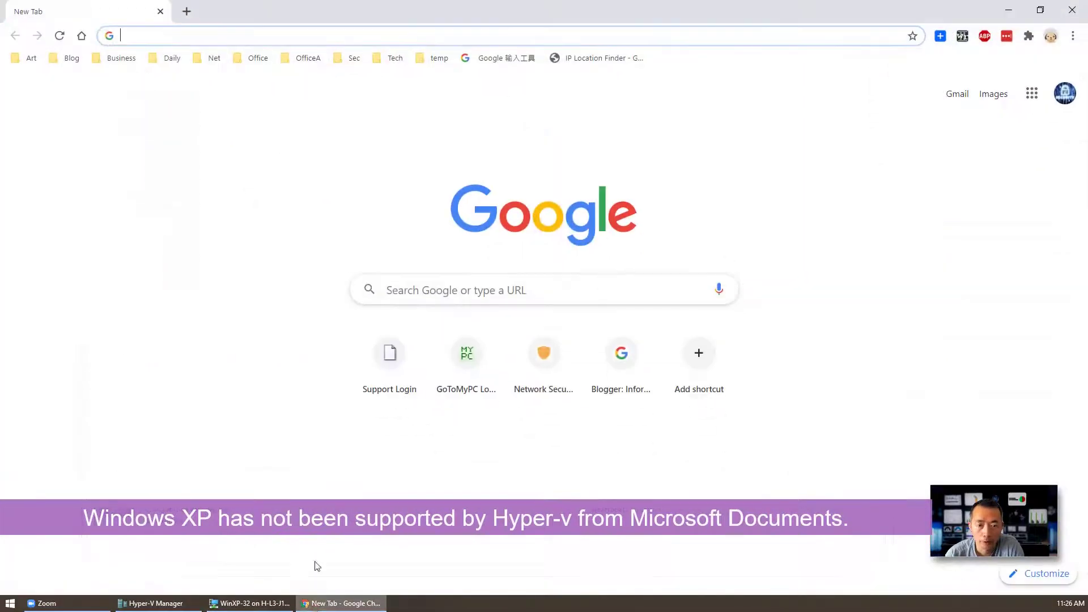
click(483, 294)
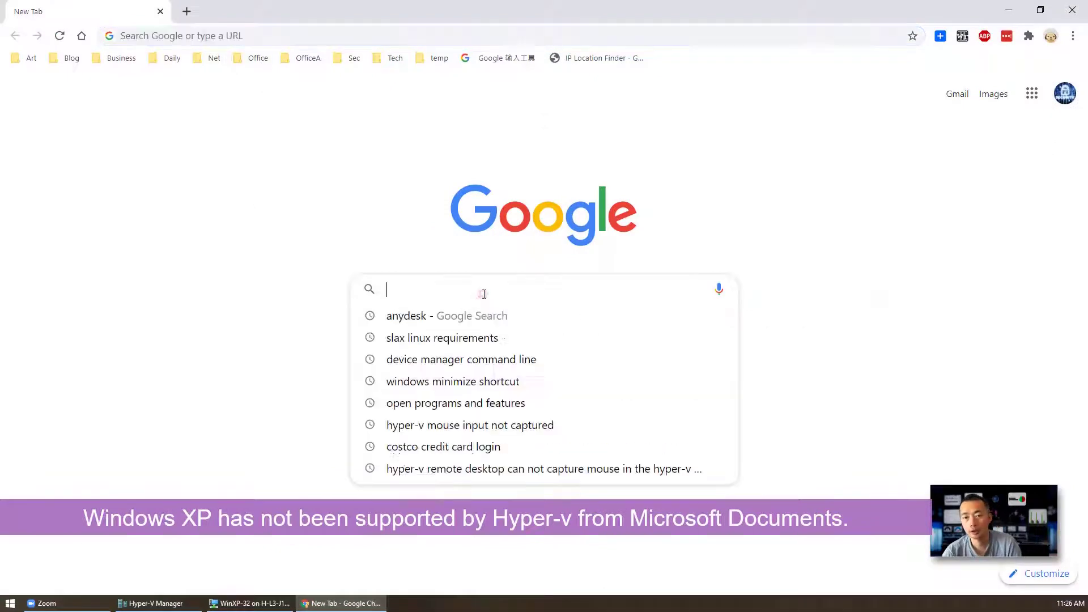
text(xp)
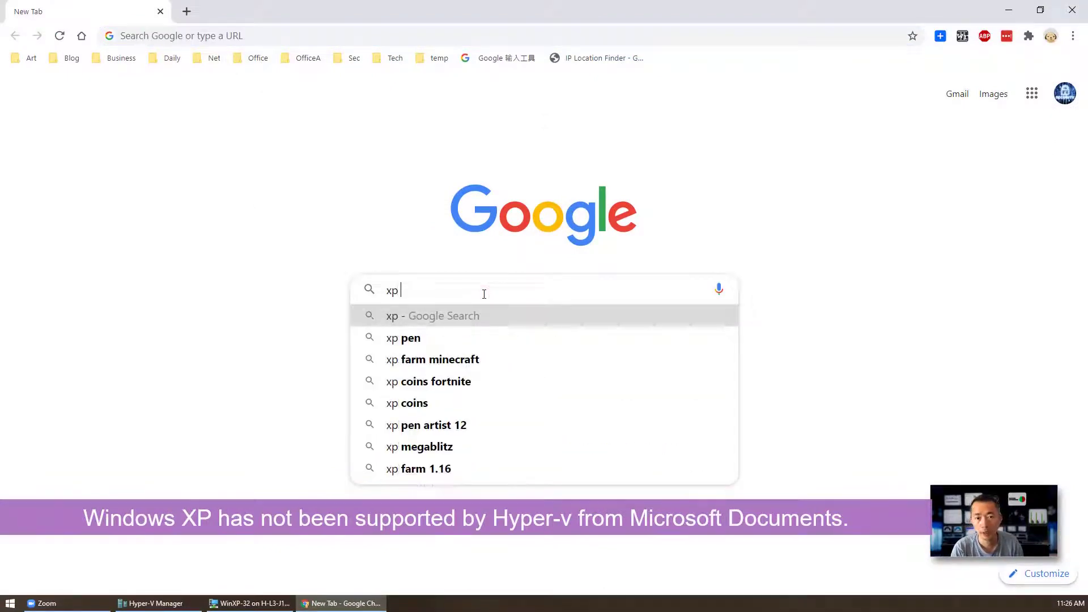
text( iso download)
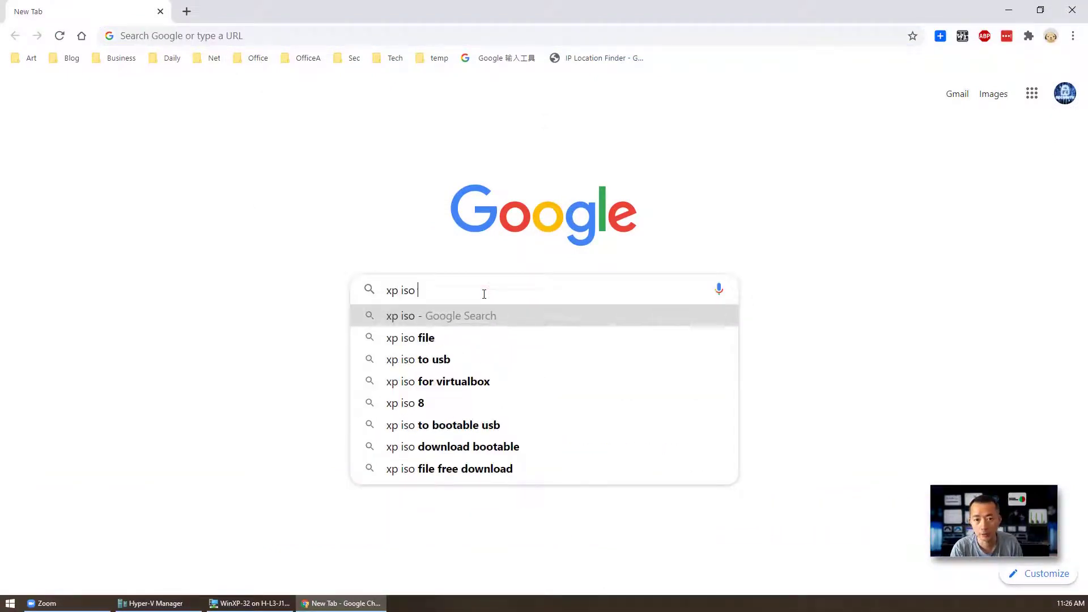
key(Return)
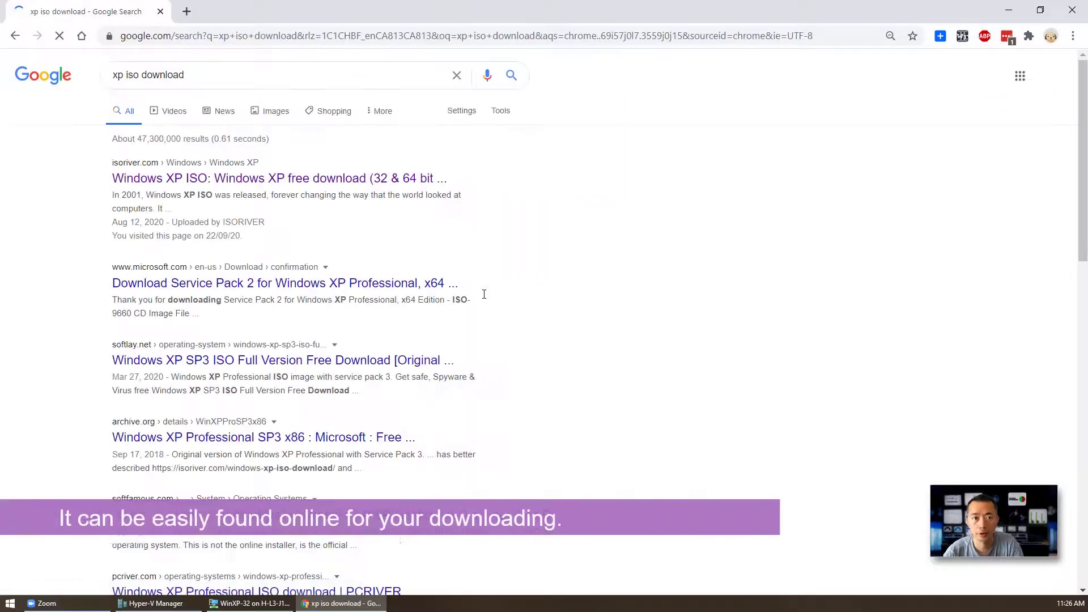
click(354, 181)
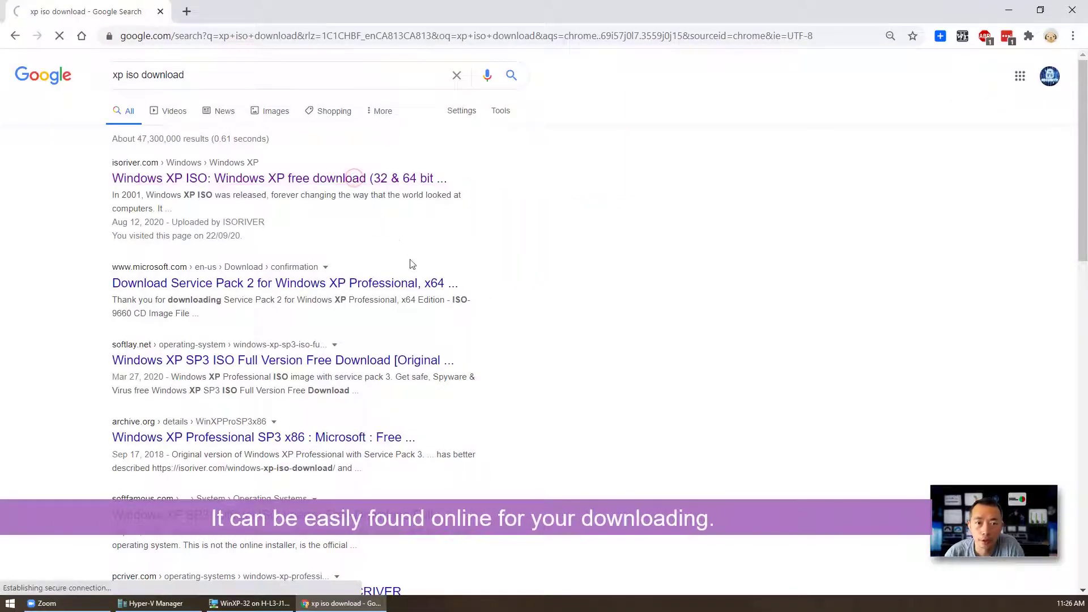
Step: Start the 64-bit Windows XP ISO download and close the browser
scroll(436, 458, down, 10)
scroll(436, 458, up, 5)
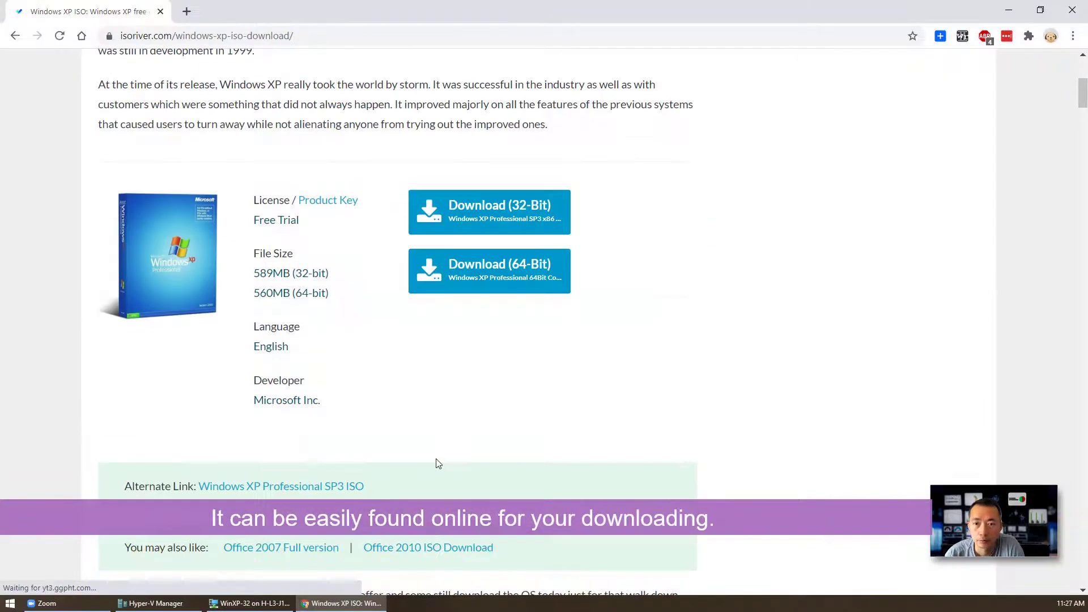
click(441, 264)
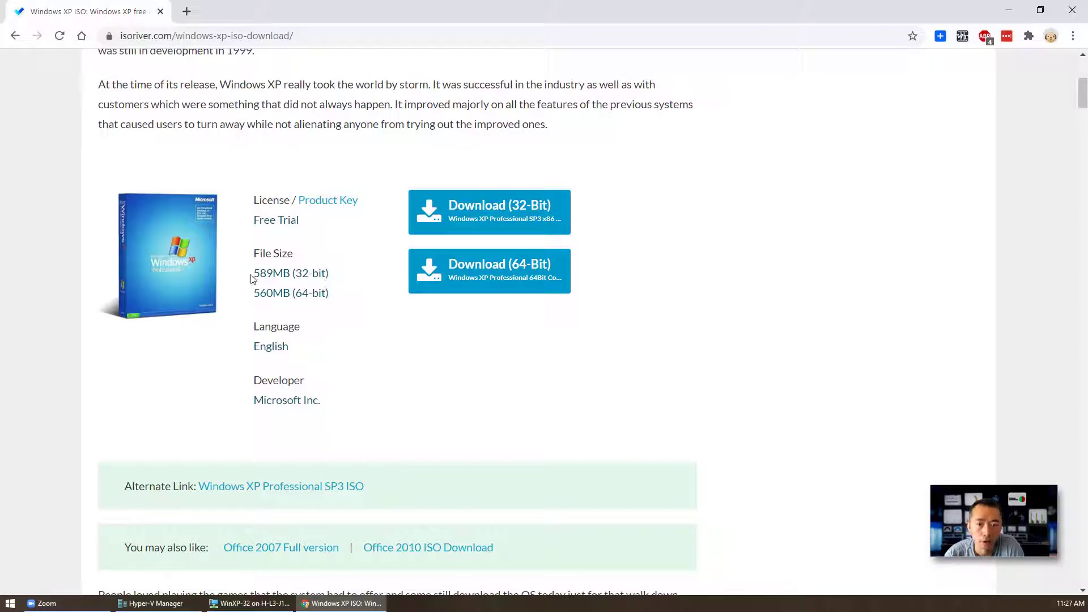
click(160, 11)
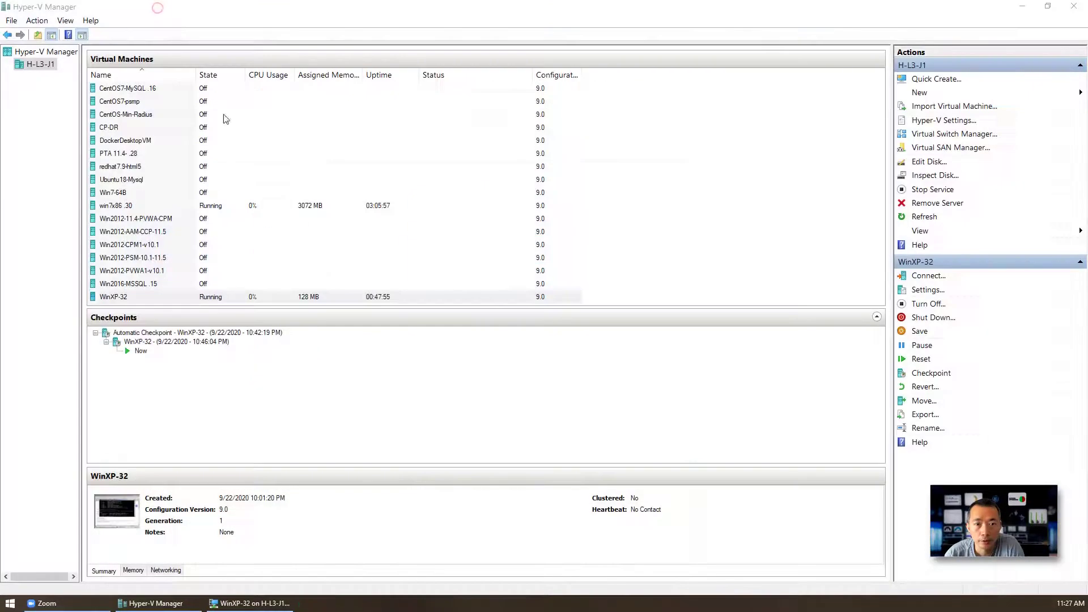
Step: Launch the New Virtual Machine Wizard from the H-L3-J1 host's New menu
right_click(42, 64)
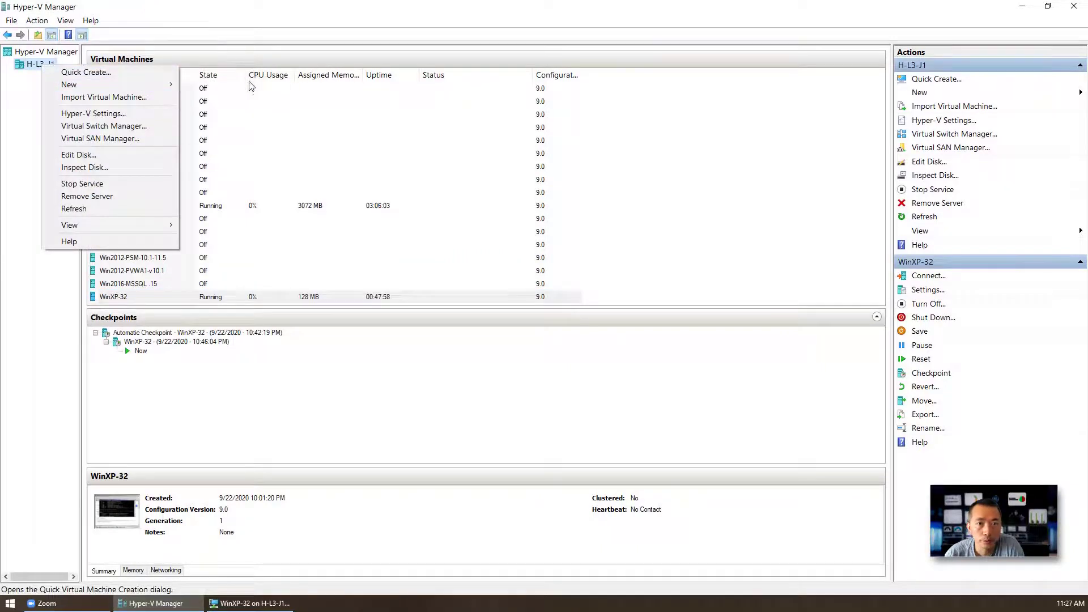
mouse_move(160, 83)
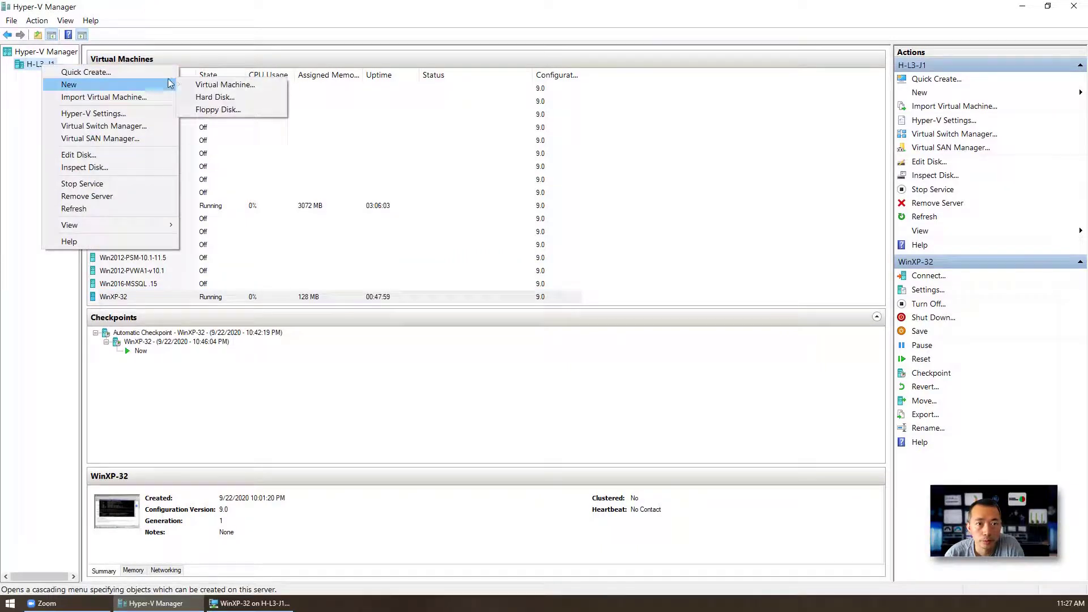
click(199, 85)
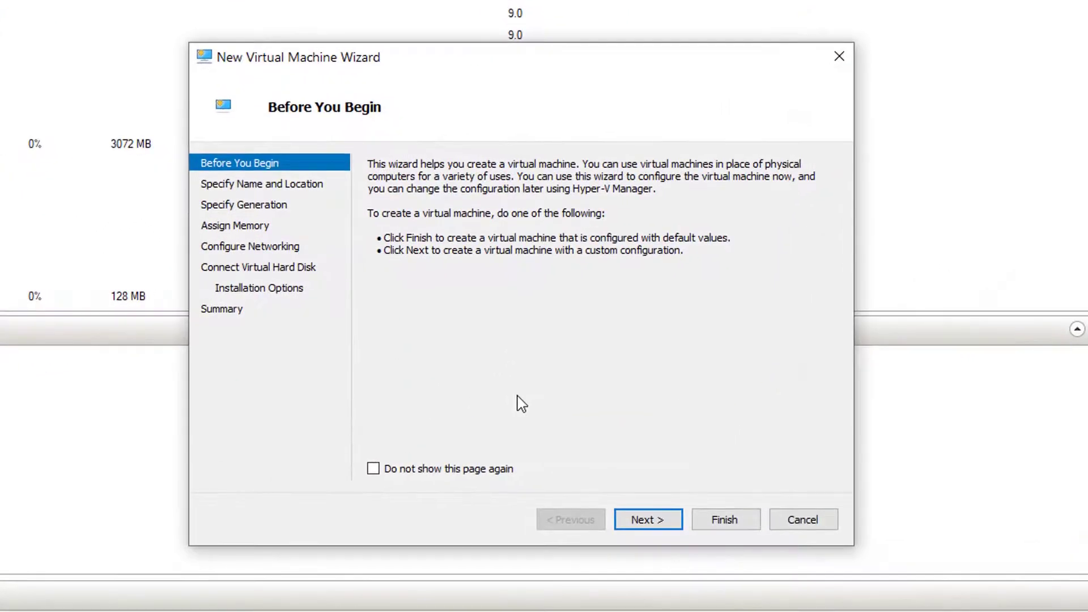
Step: Name the machine Winxp-64B and choose to store it in a different location
click(643, 518)
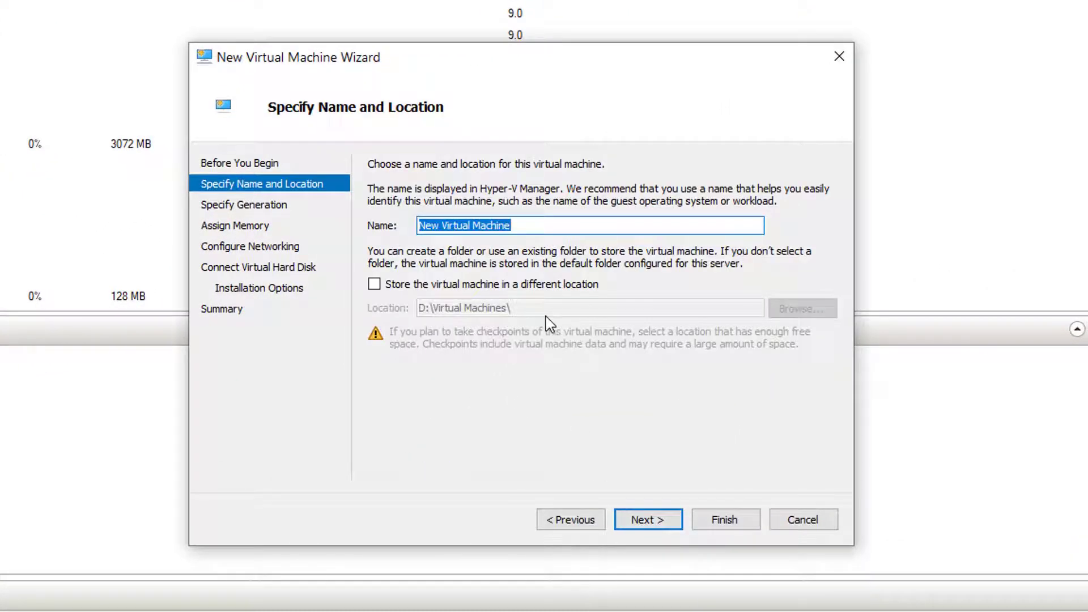
text(Winxp-64B)
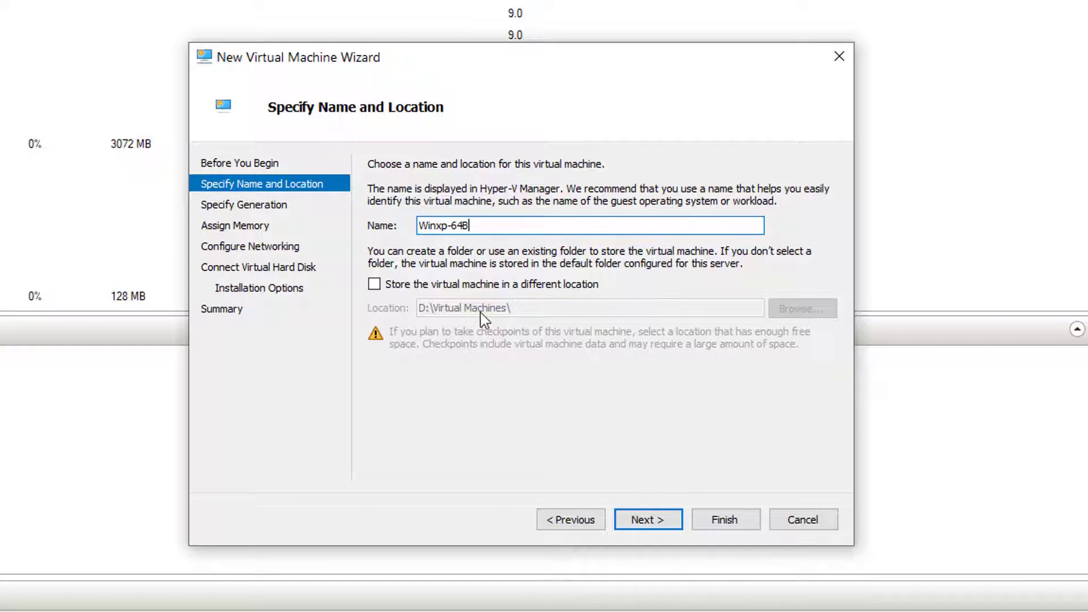
click(473, 288)
Step: Create a WinXP-64B folder under D:\Virtual Machines and select it as the storage location
click(794, 308)
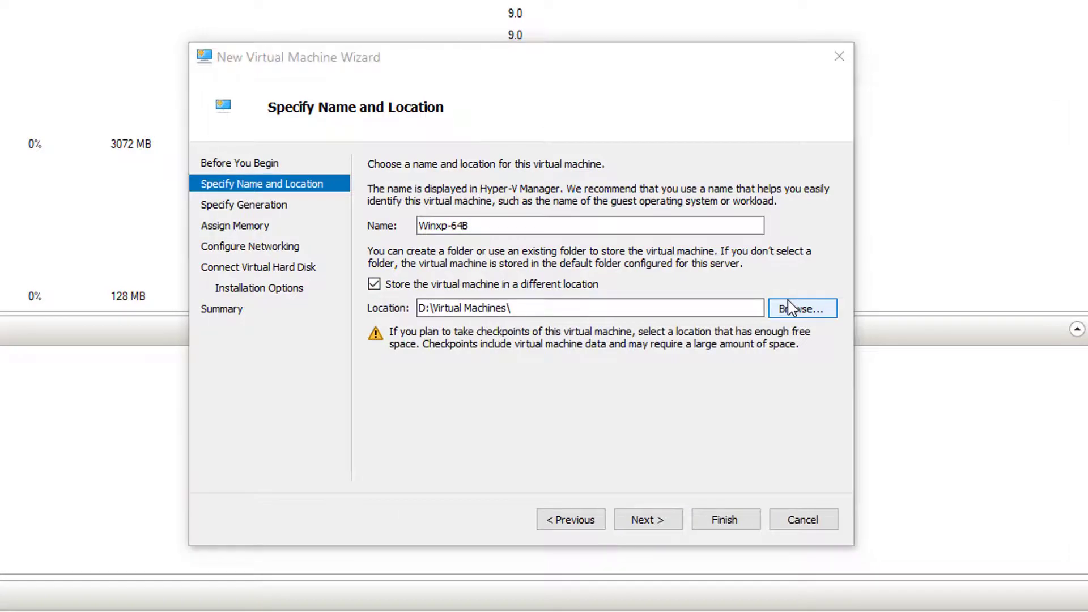
right_click(935, 315)
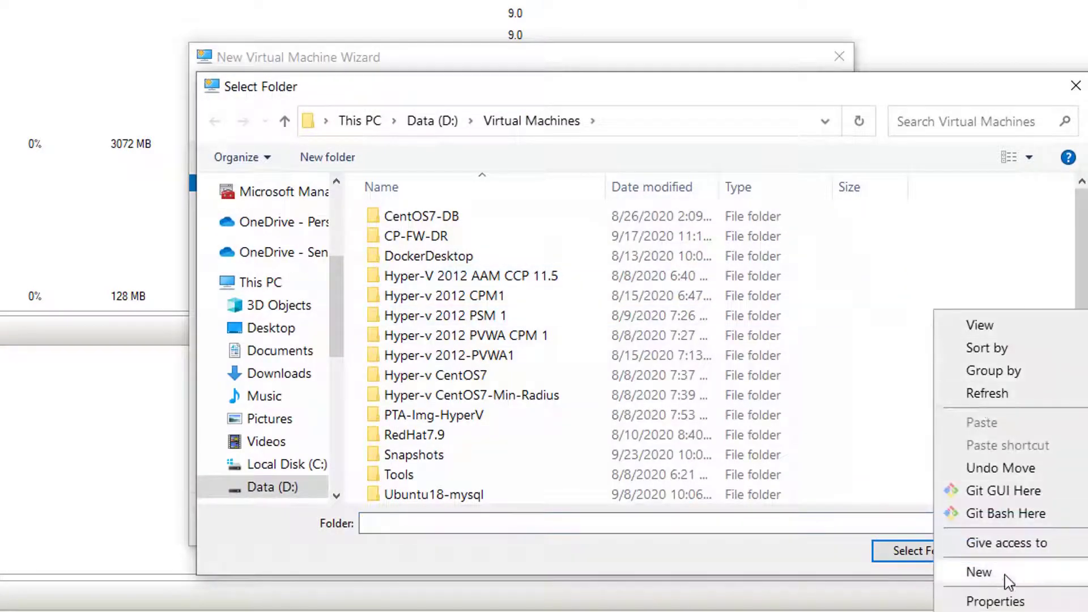
mouse_move(1000, 570)
click(878, 322)
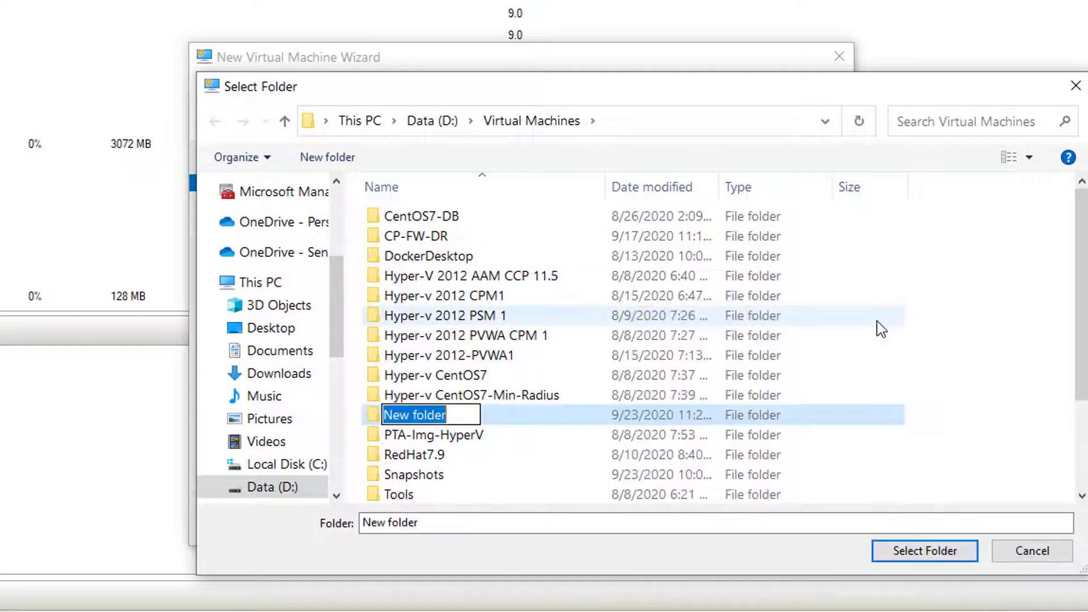
text(Win)
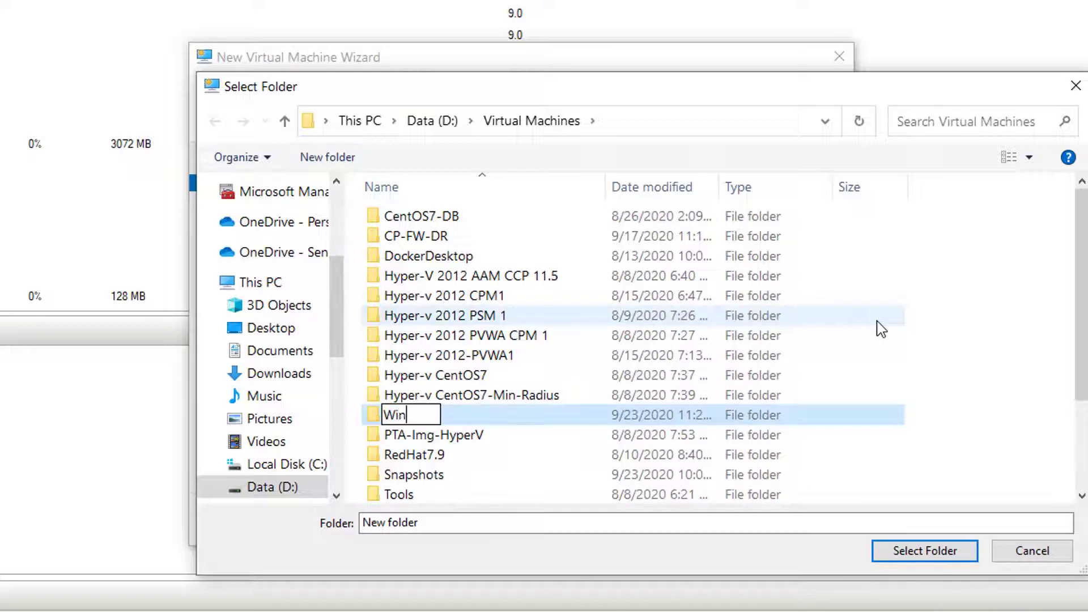
text(XP-64B)
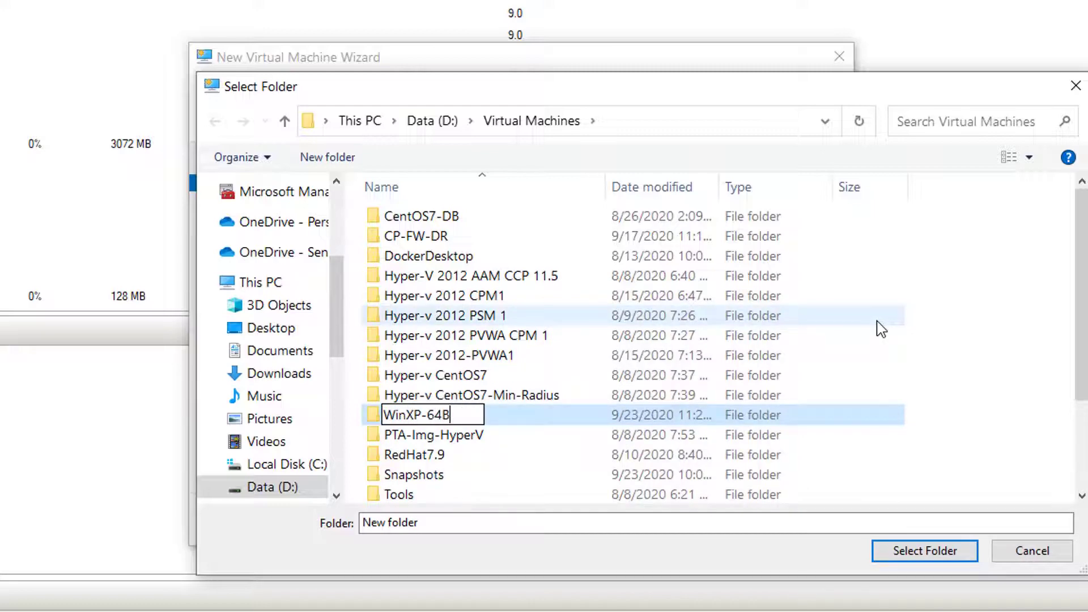
click(880, 328)
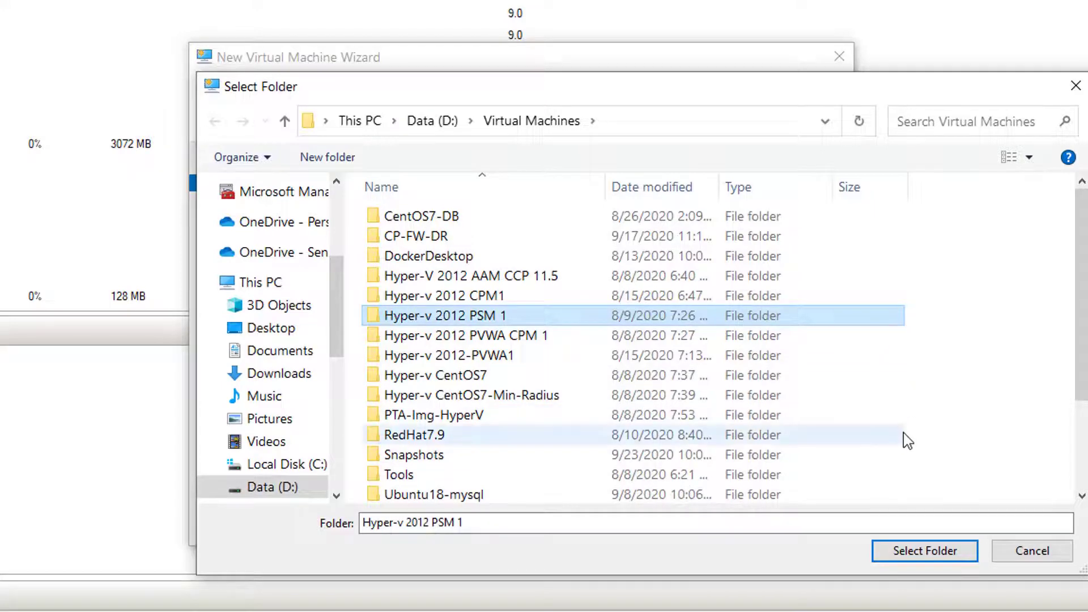
scroll(903, 433, down, 2)
click(697, 494)
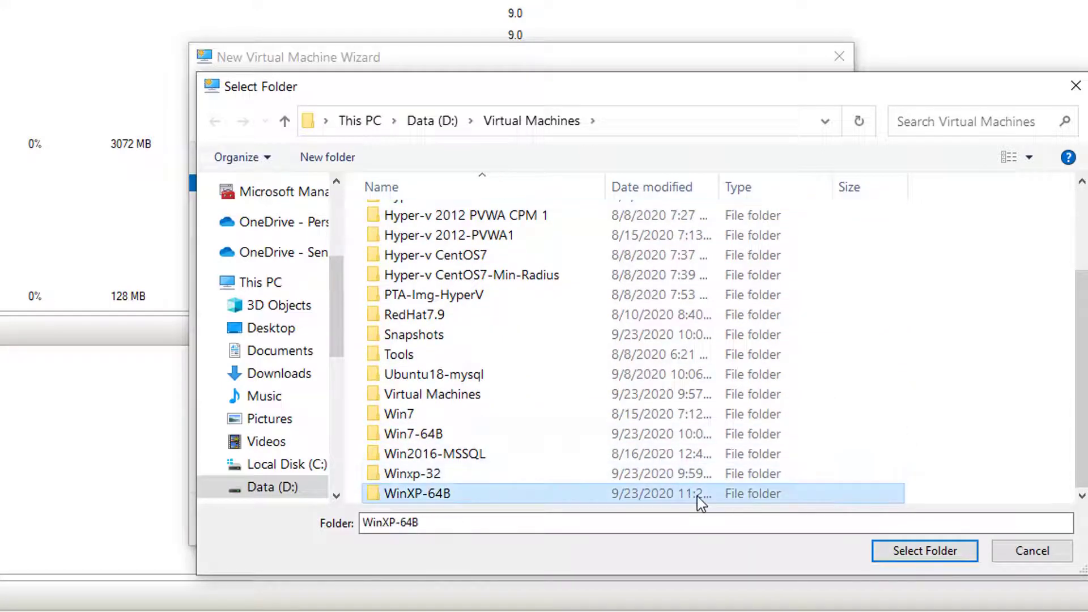
click(924, 560)
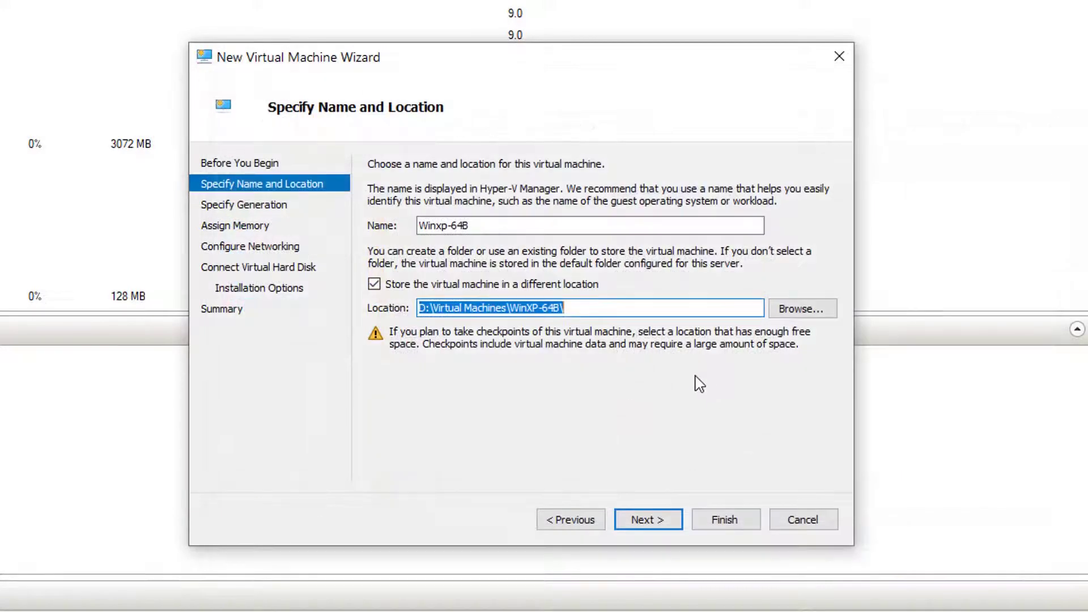
click(616, 311)
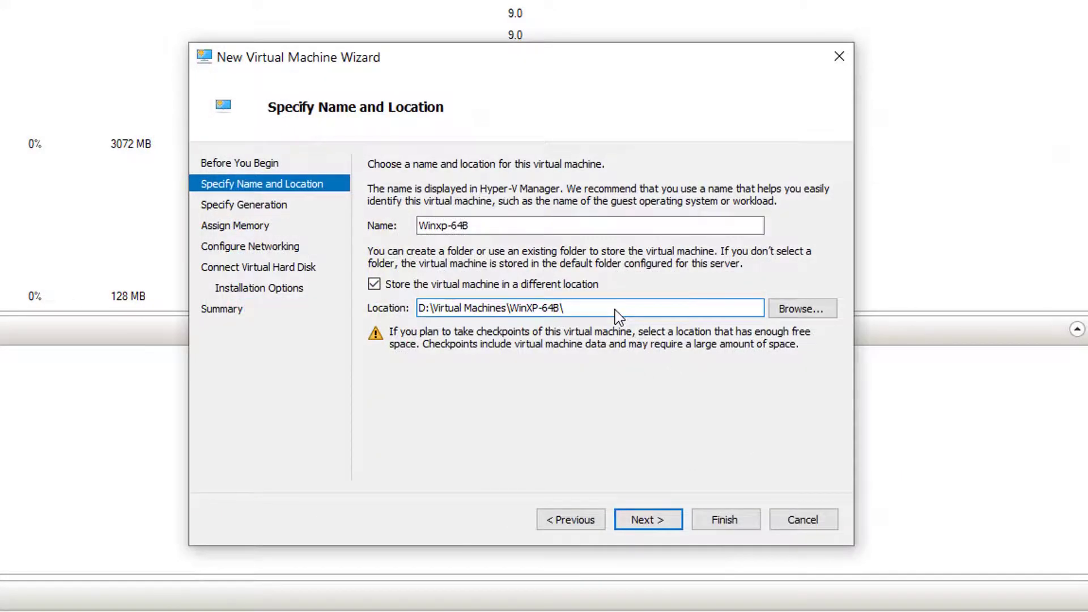
click(658, 519)
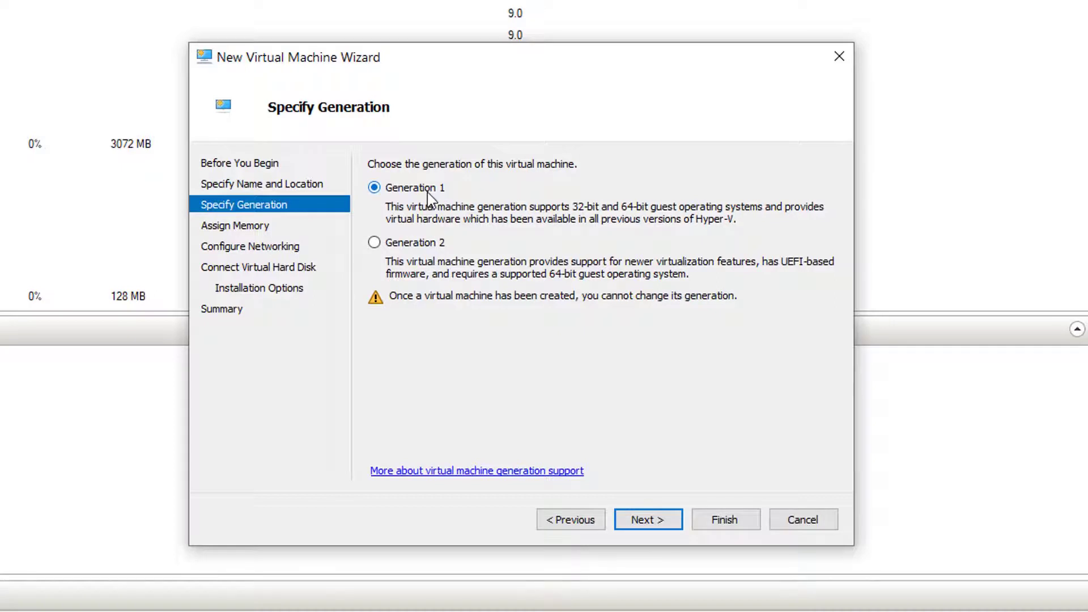
Step: Keep Generation 1 and set the startup memory to 512 MB
click(669, 526)
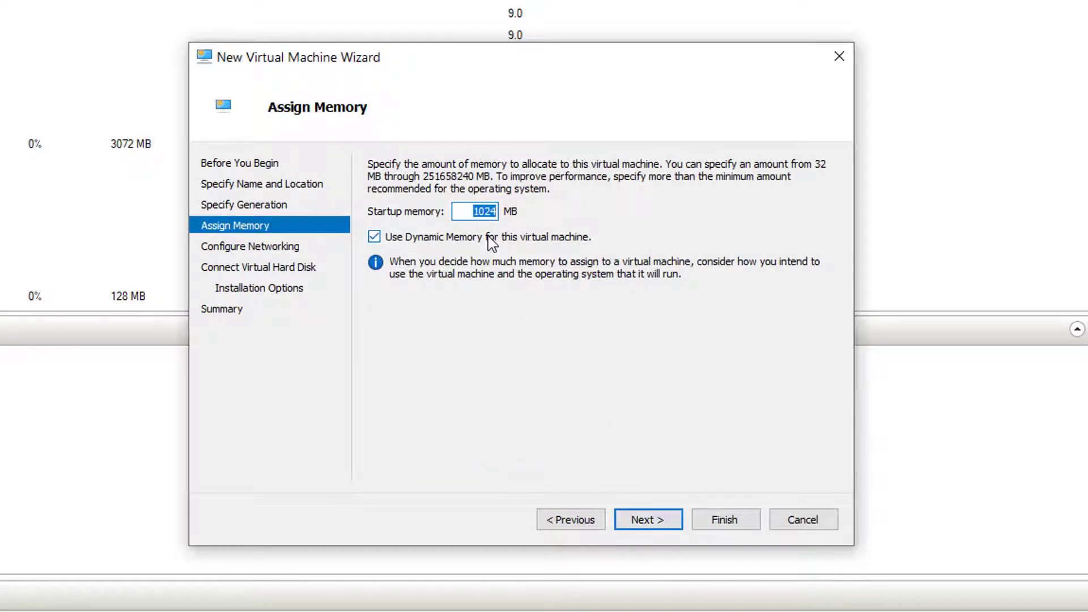
text(512)
click(644, 525)
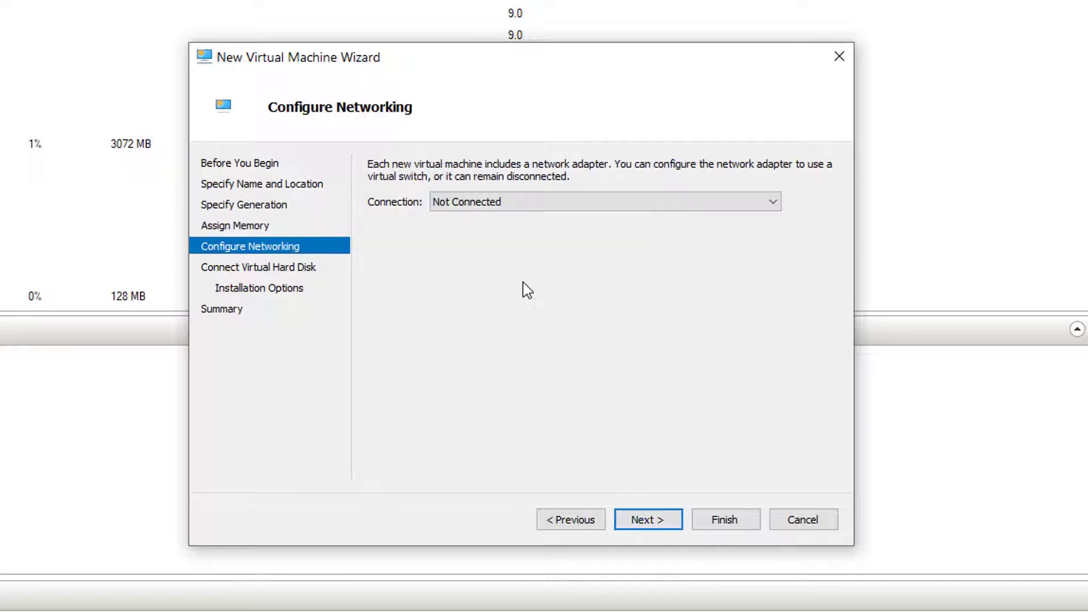
Step: Leave the network Not Connected and select the virtual disk size to set it to 10 GB
click(509, 209)
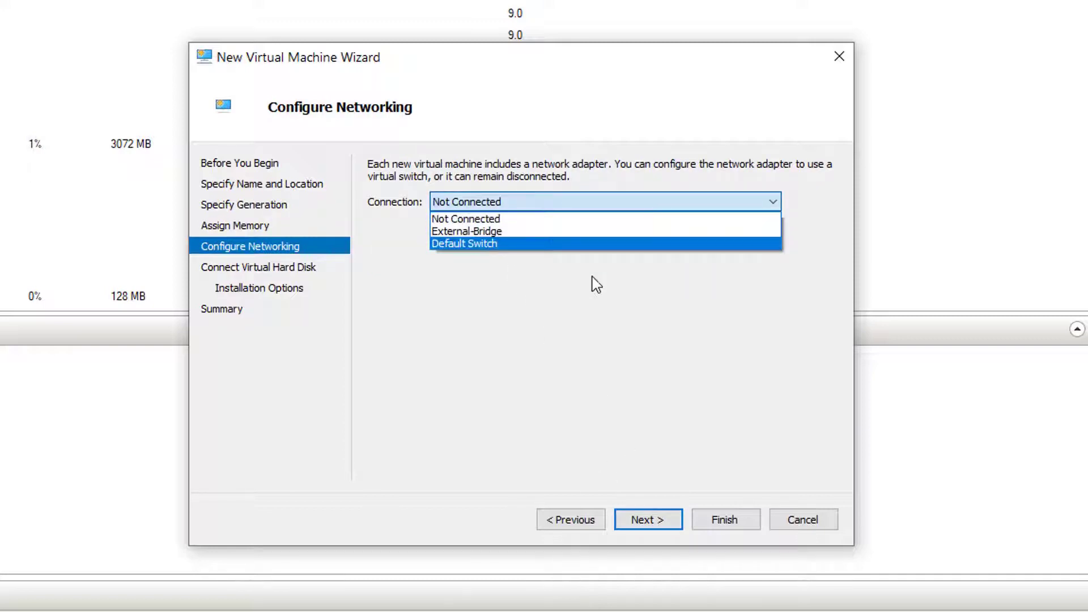
click(435, 307)
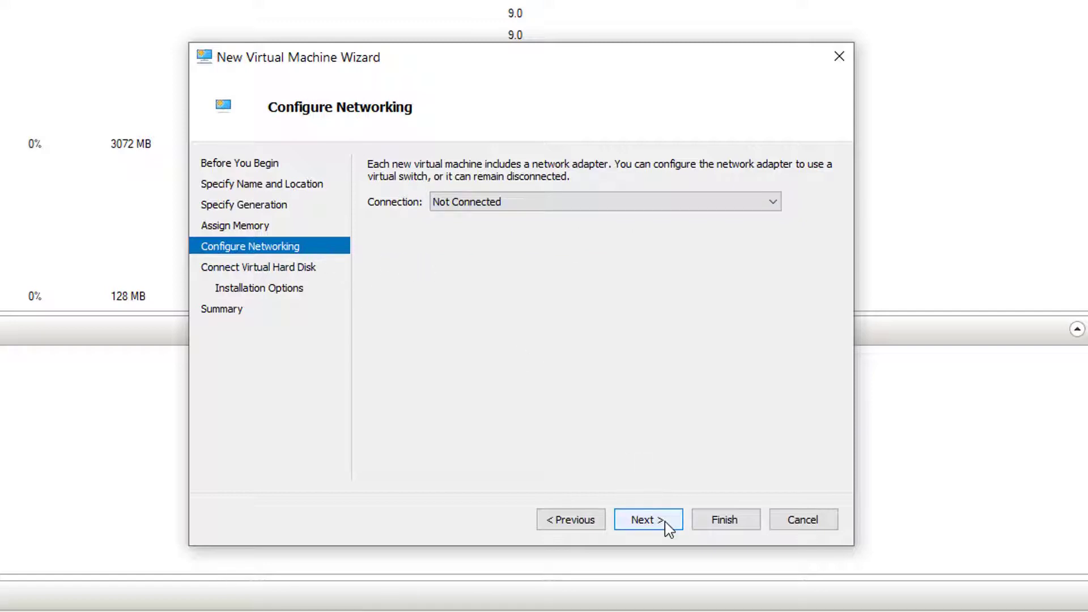
click(646, 520)
drag(479, 297, 584, 303)
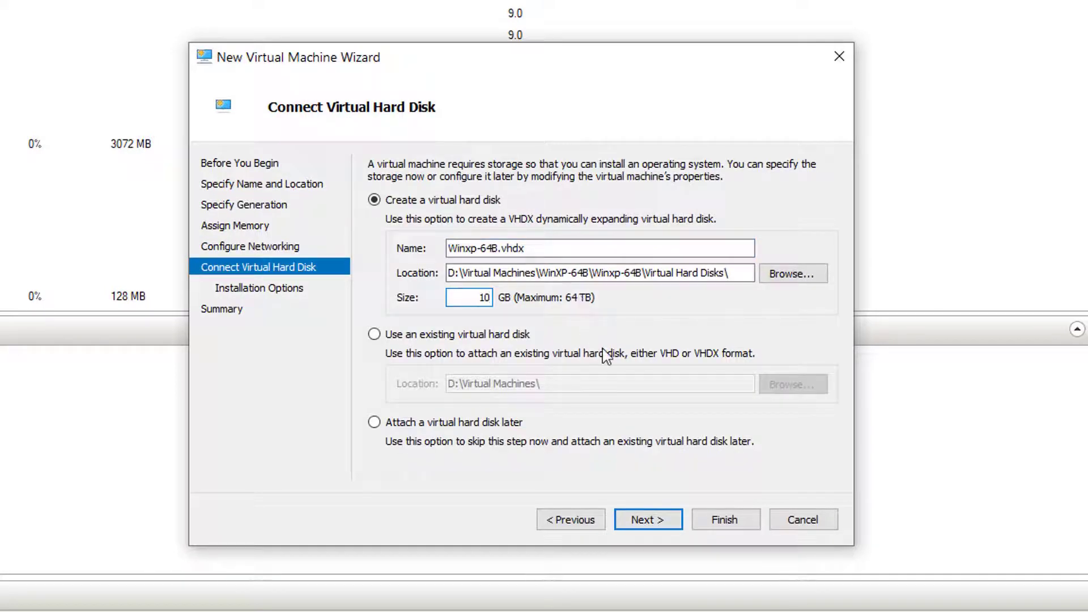
Step: Choose to install from the Windows XP Professional 64-bit ISO in Downloads
click(640, 519)
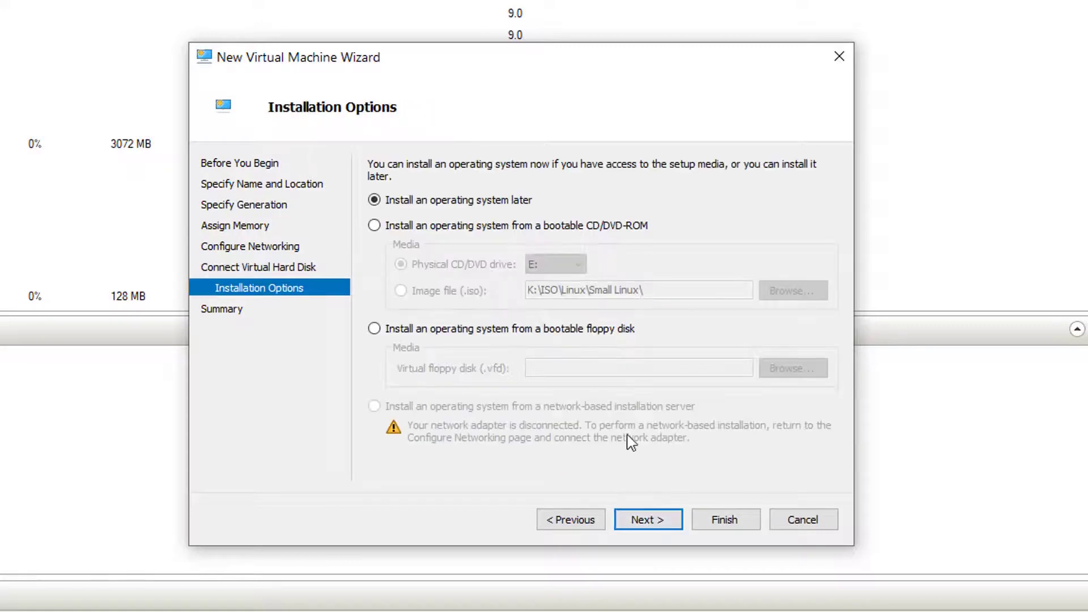
click(458, 227)
click(423, 291)
click(785, 292)
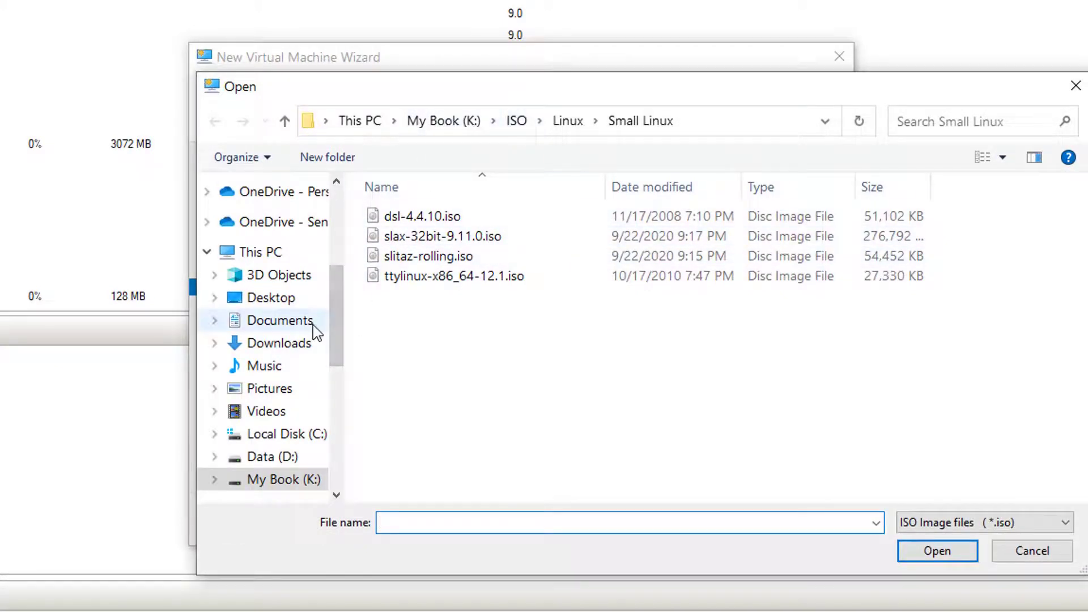
click(311, 343)
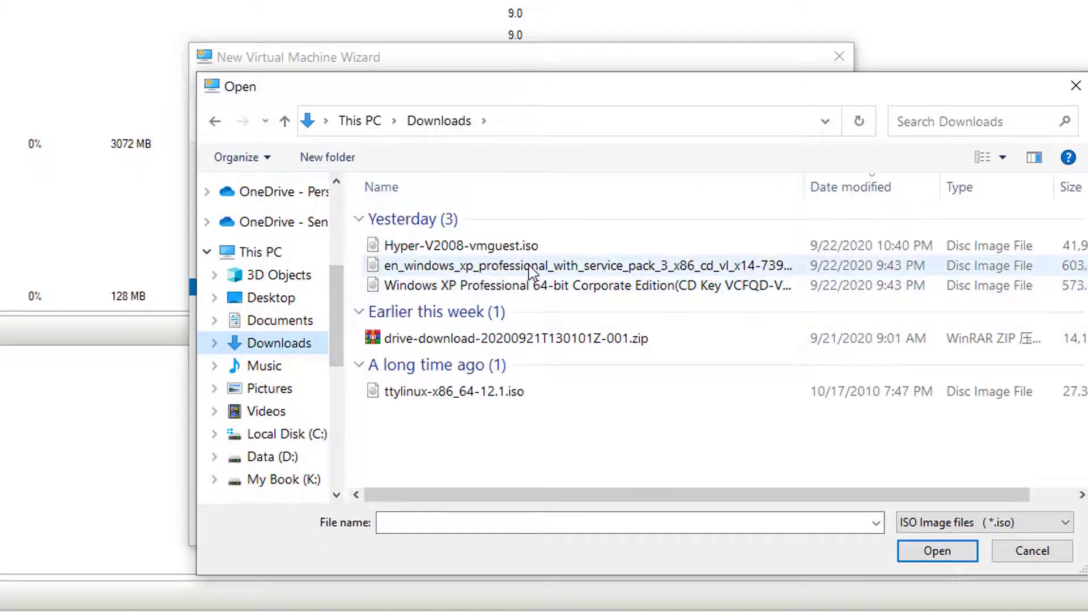
click(724, 289)
click(953, 552)
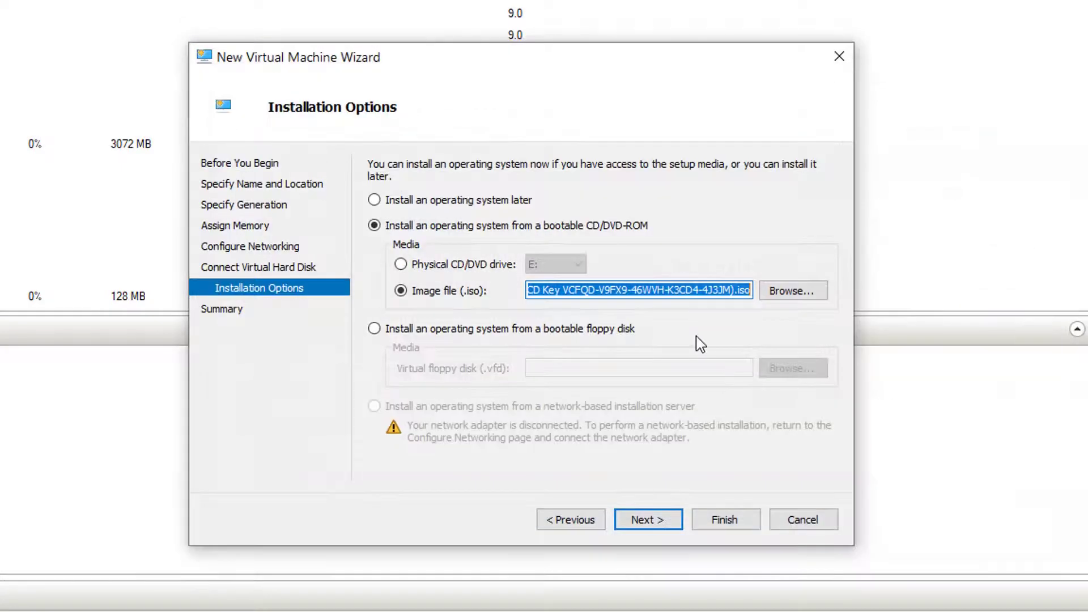
Step: Finish the wizard to create Winxp-64B and bring up its actions menu
click(660, 527)
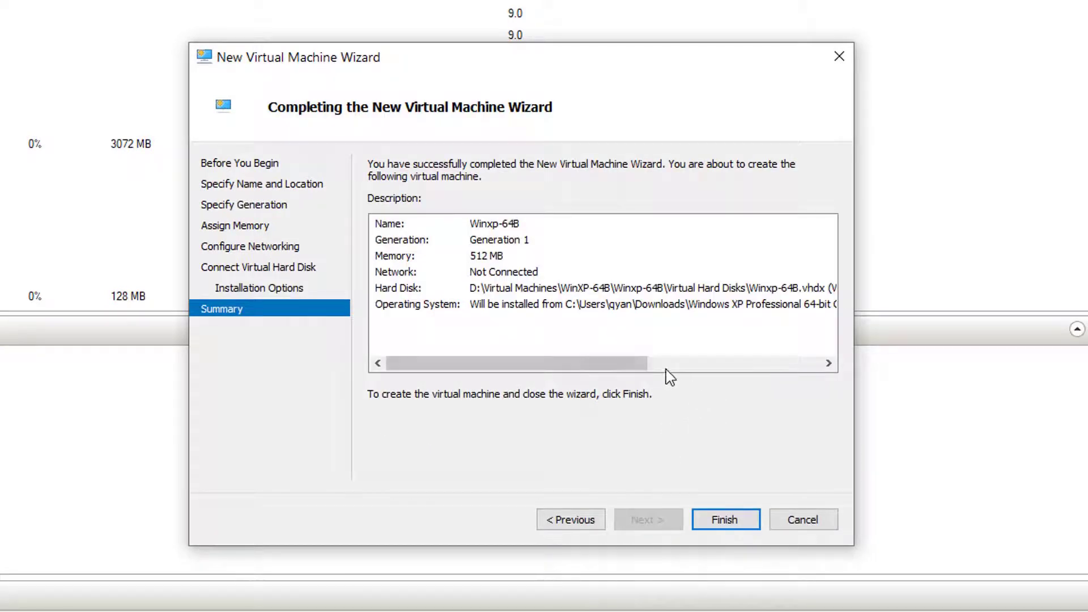
click(708, 520)
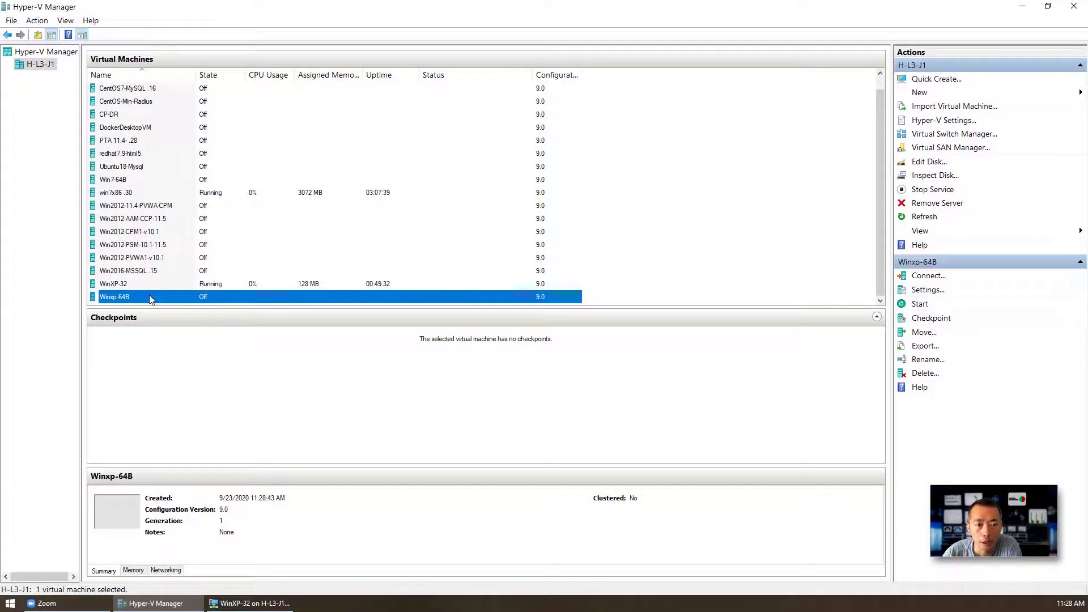
right_click(151, 299)
Step: Open Winxp-64B's settings and remove its standard network adapter
click(173, 318)
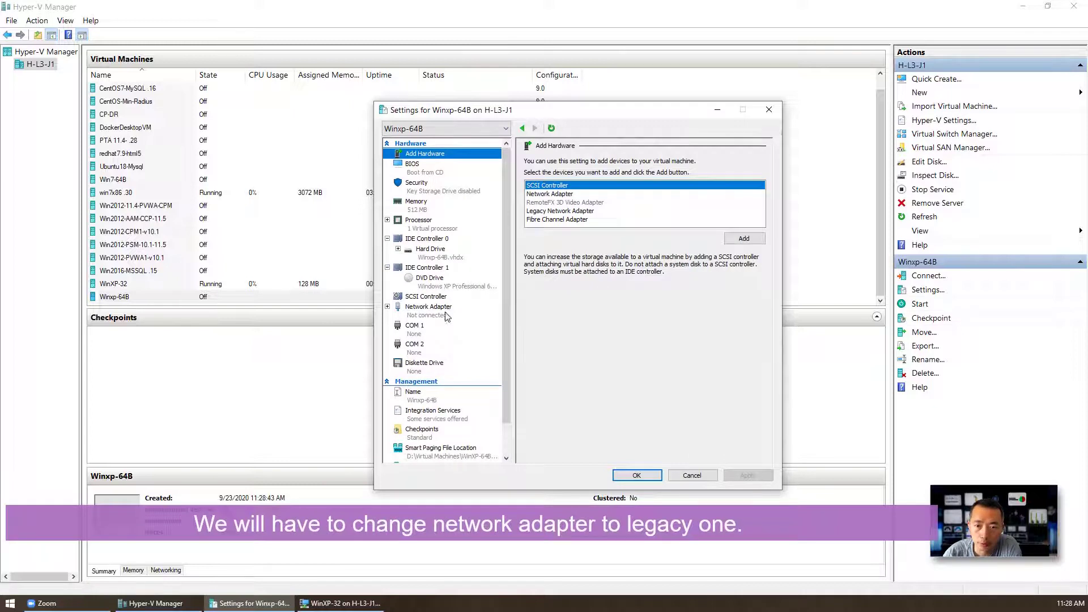
click(447, 315)
click(743, 378)
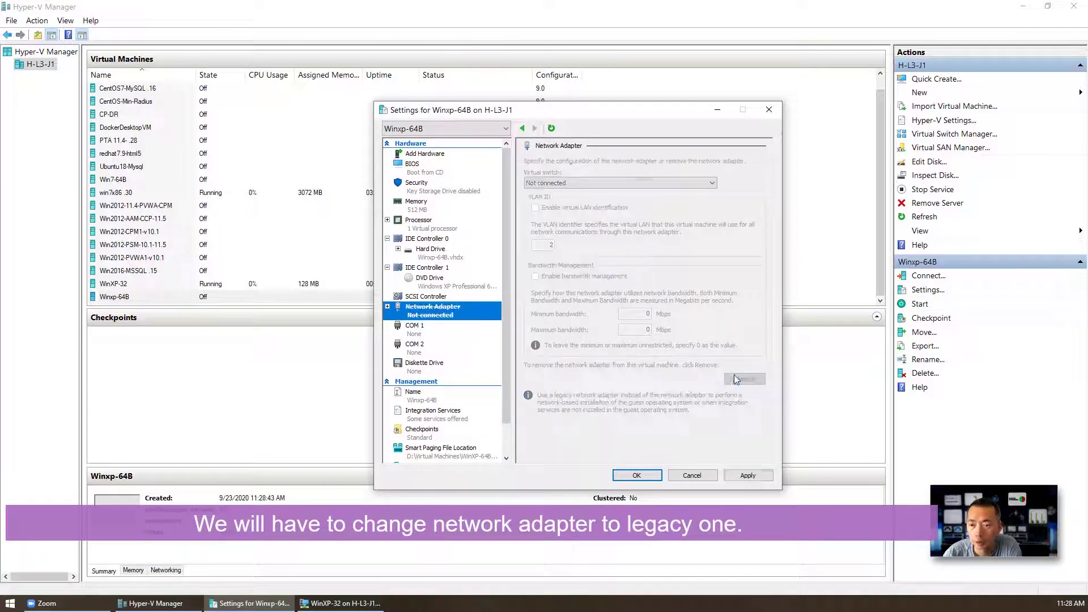
Step: Add a Legacy Network Adapter connected to External-Bridge and apply the settings
click(438, 155)
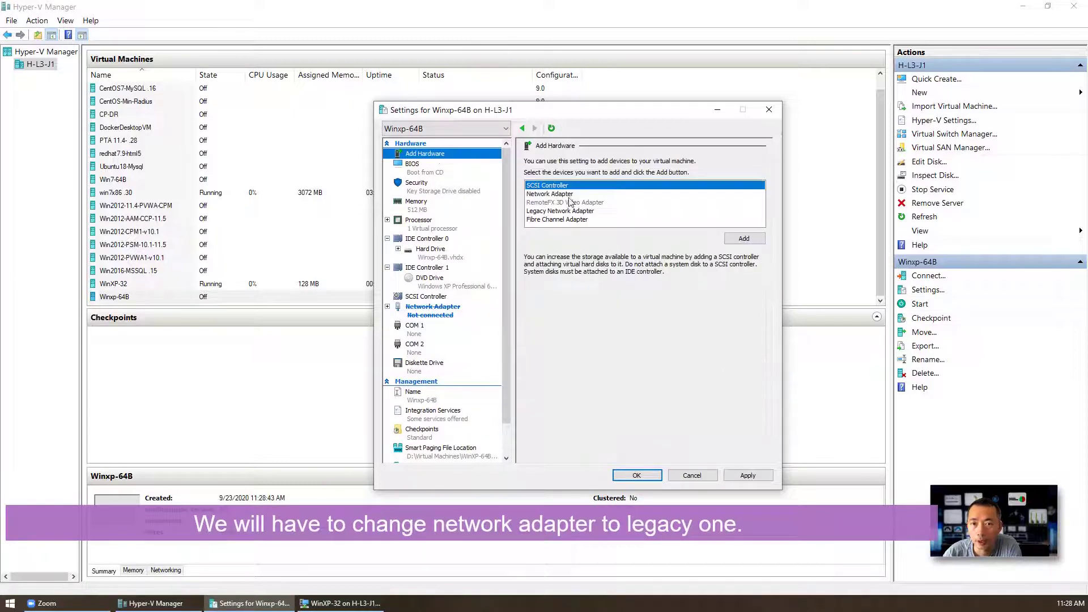
click(576, 211)
click(744, 240)
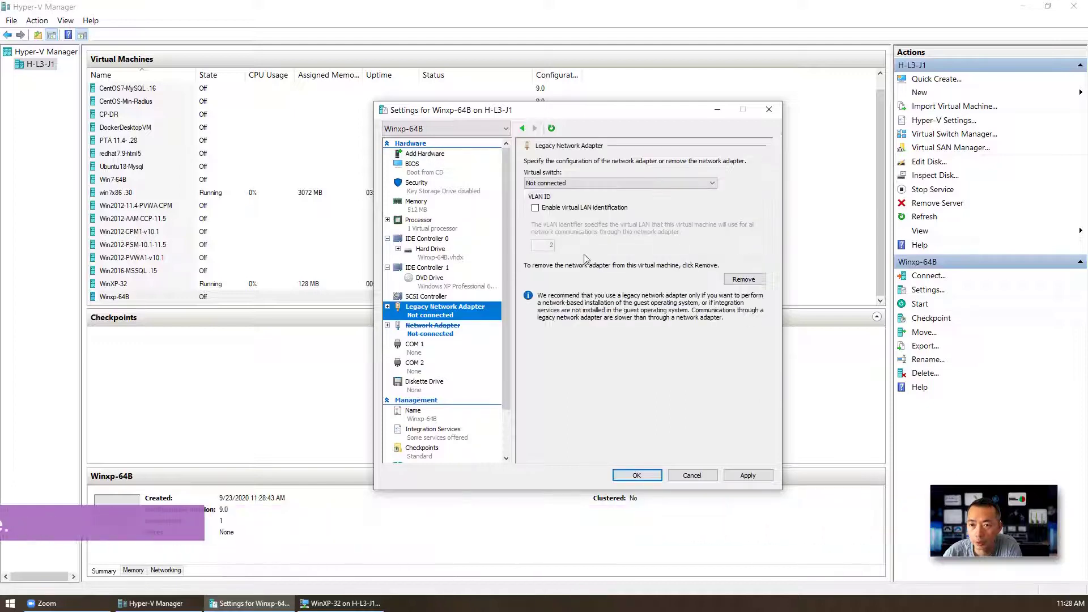
click(567, 183)
click(572, 198)
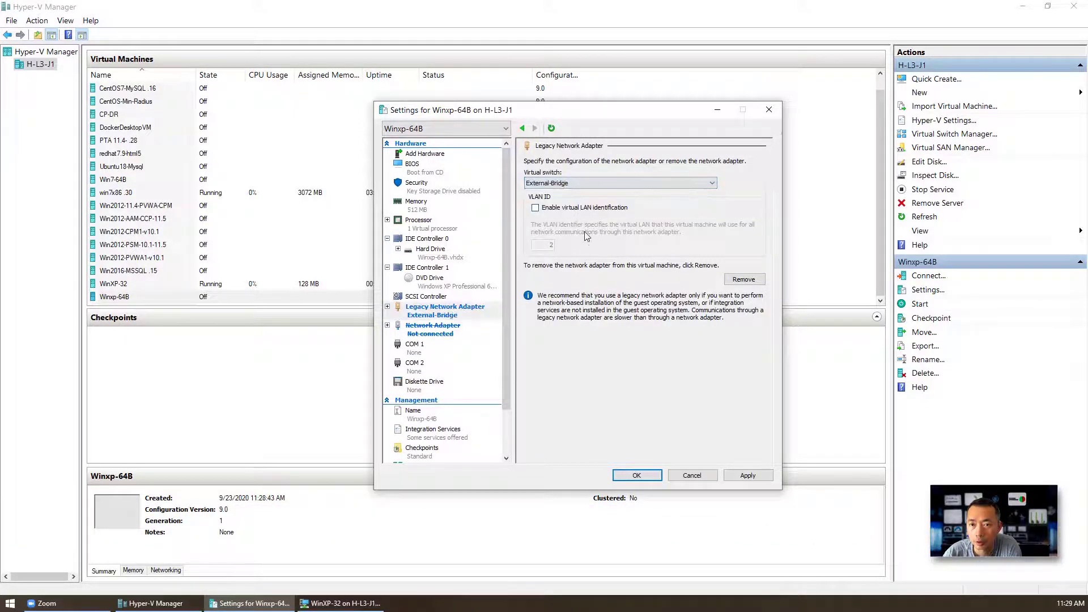
click(646, 475)
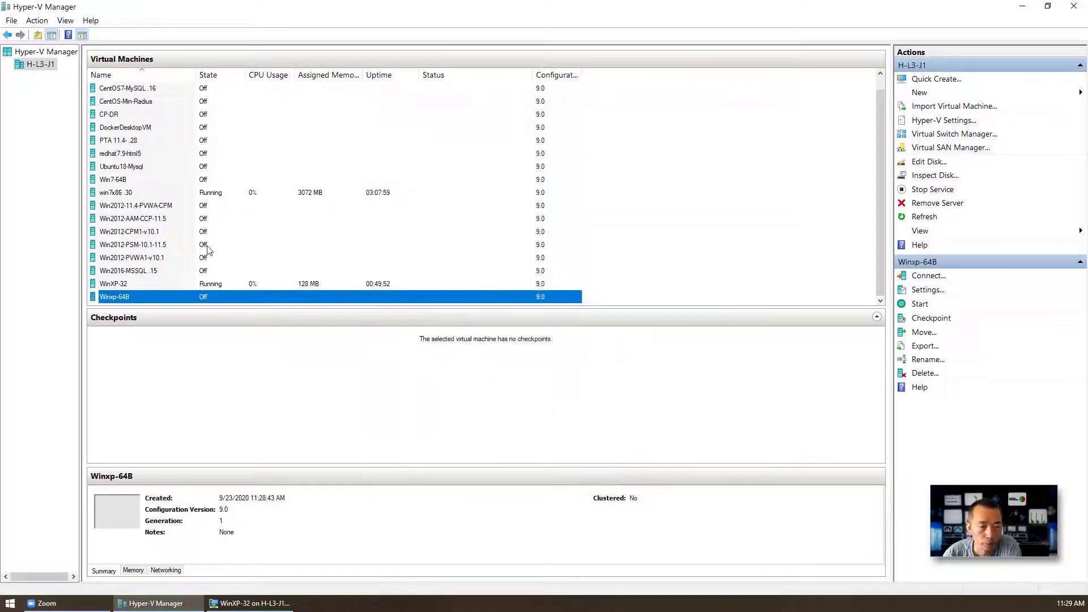
Step: Start Winxp-64B, connect to its console and continue past the XP Setup welcome screen
right_click(240, 301)
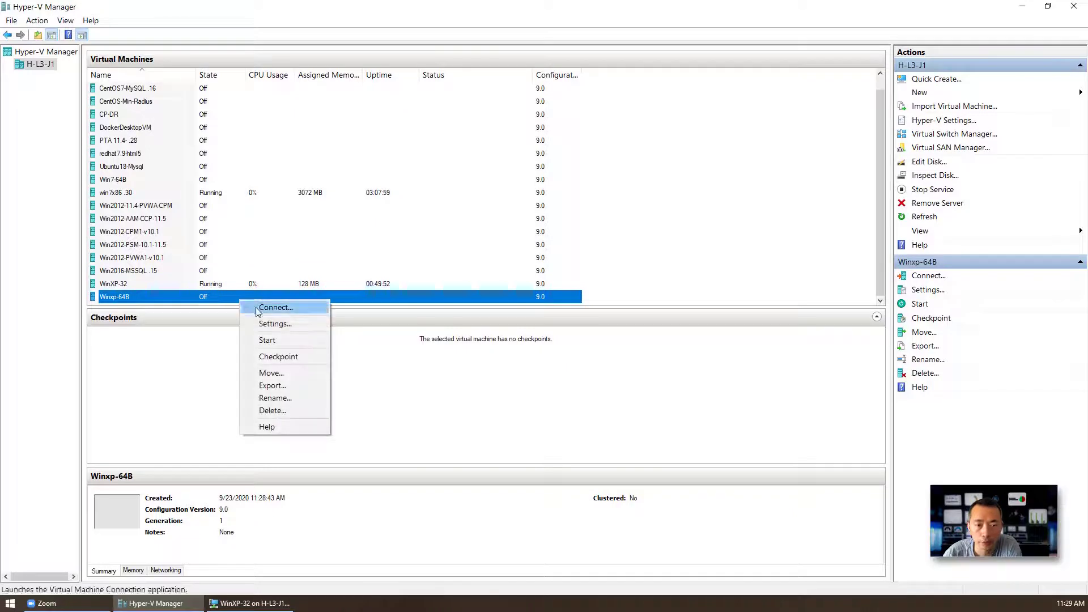
click(270, 340)
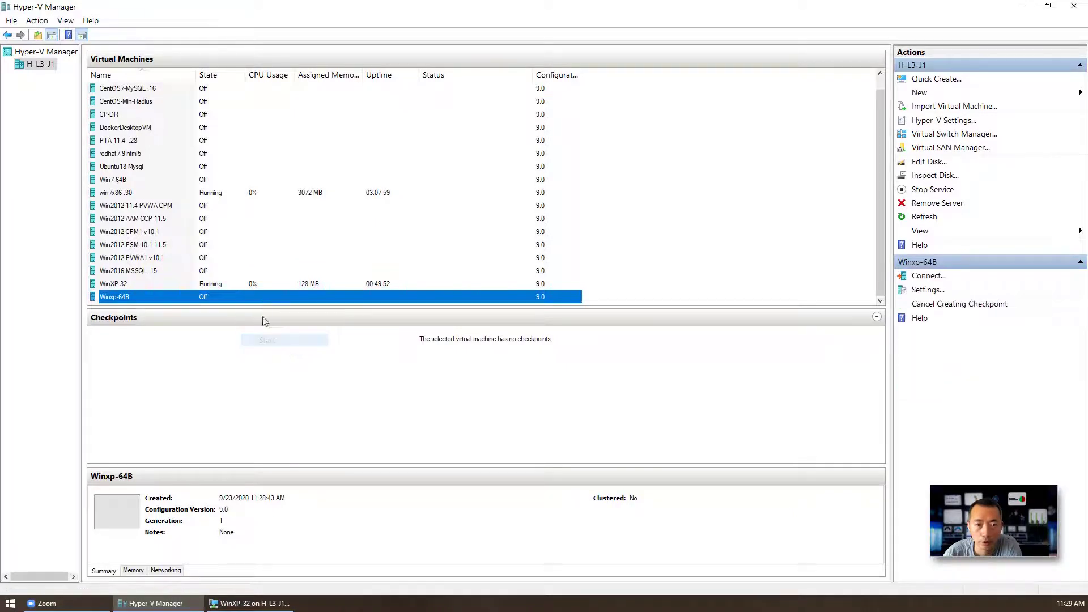
right_click(276, 304)
click(295, 311)
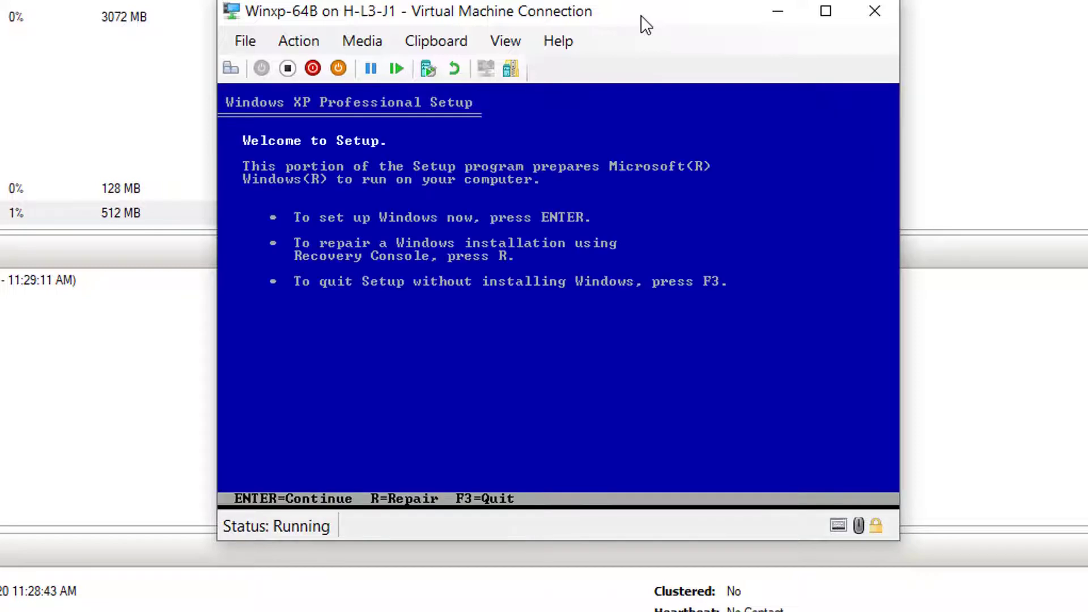
key(Return)
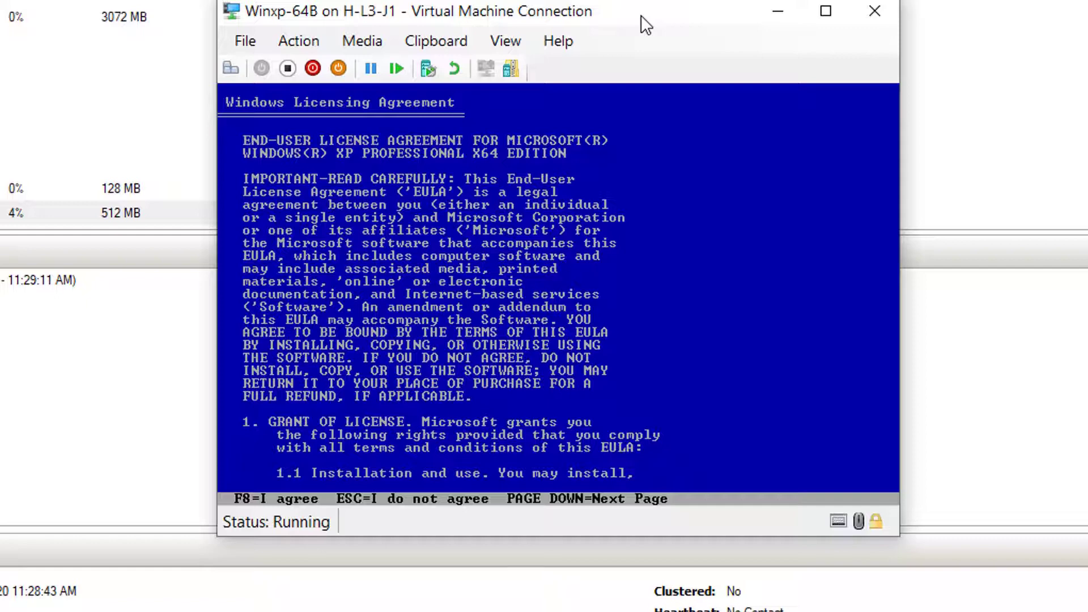
Step: Accept the licence with F8, install on the unpartitioned space and quick-format it as FAT32
key(F8)
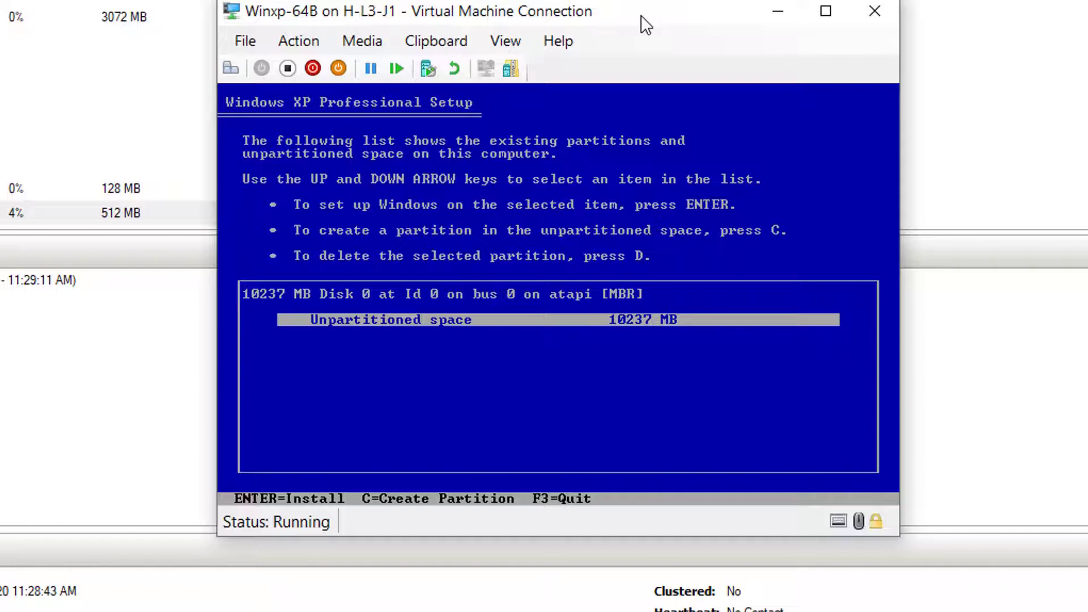
key(Return)
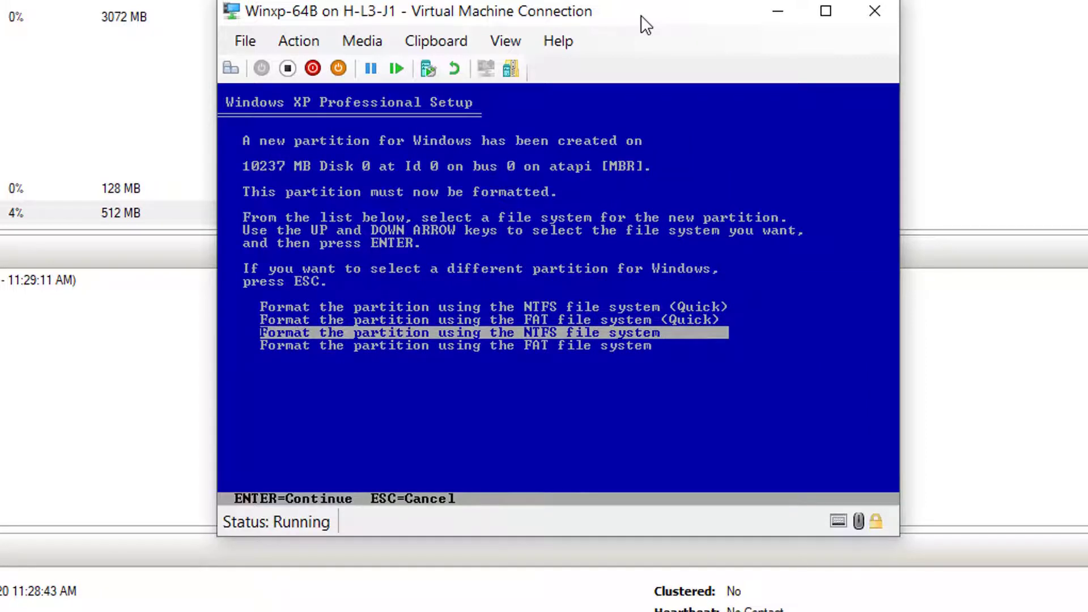
key(Up)
key(Up)
key(Down)
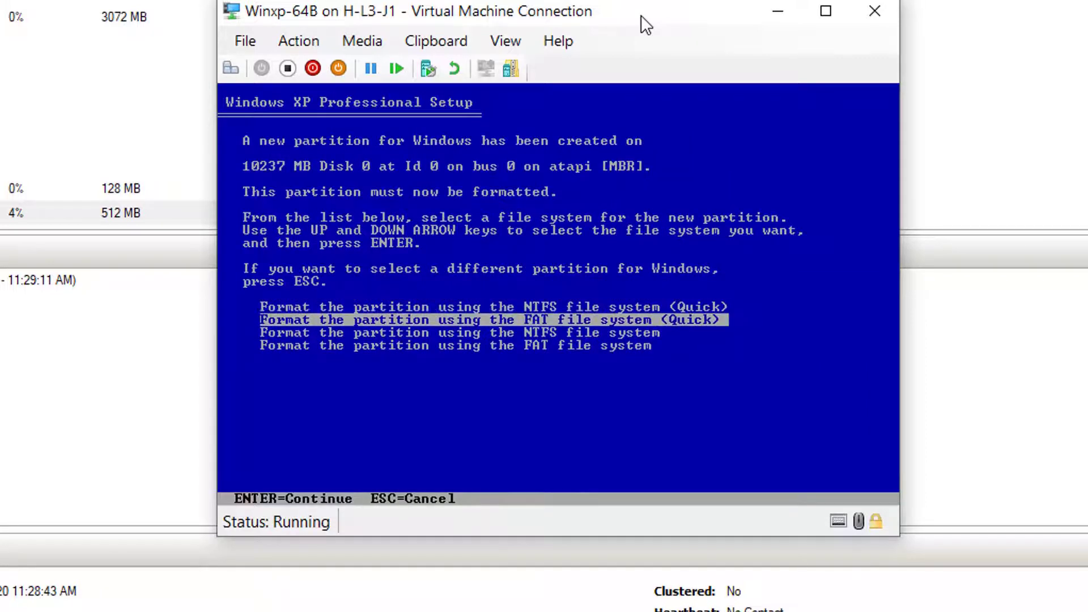
key(Up)
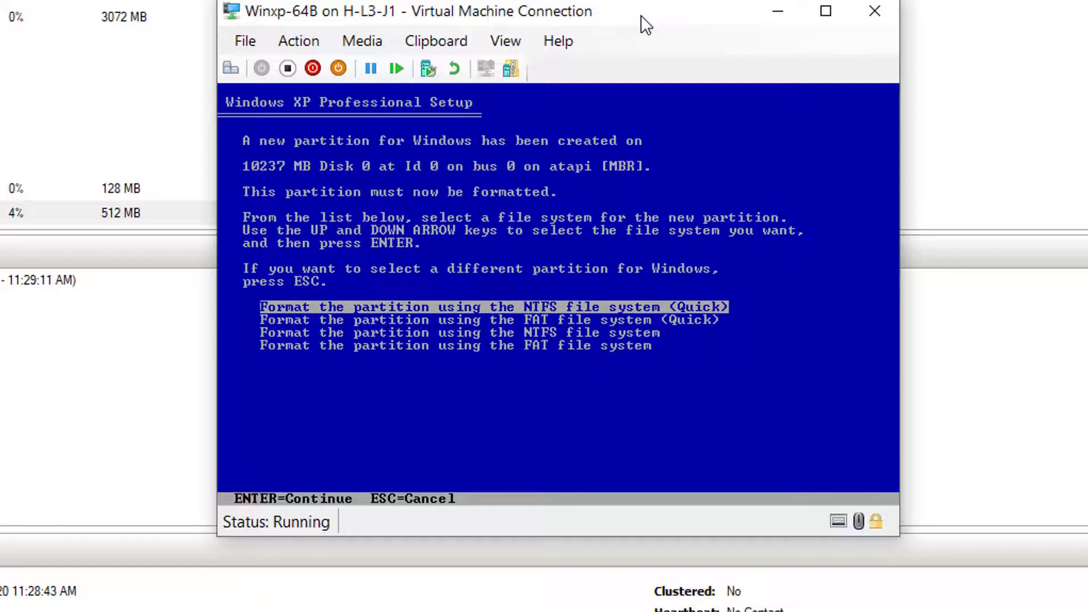
key(Down)
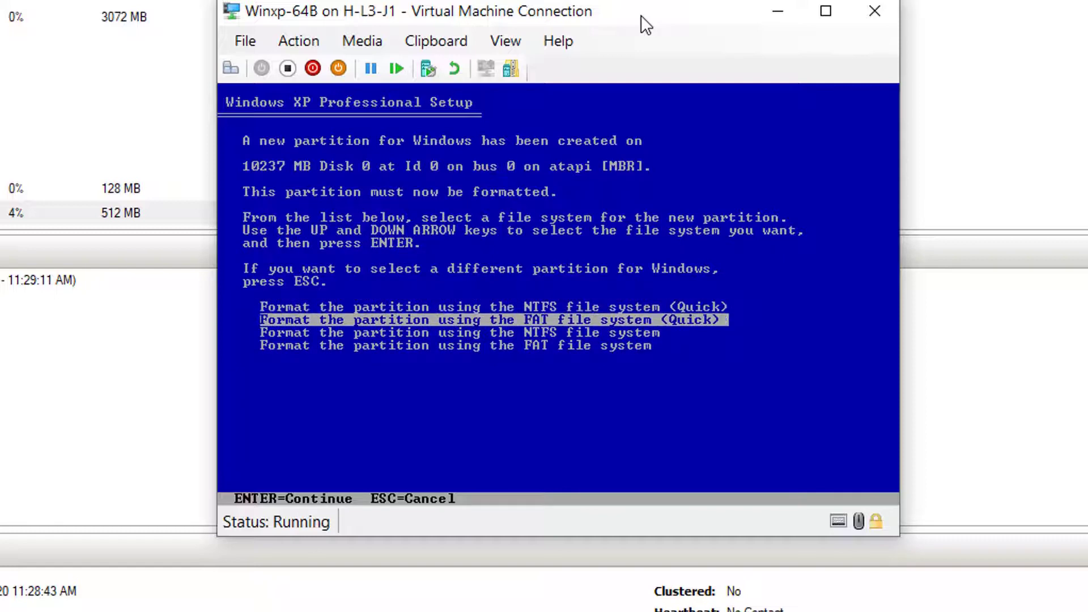
key(Return)
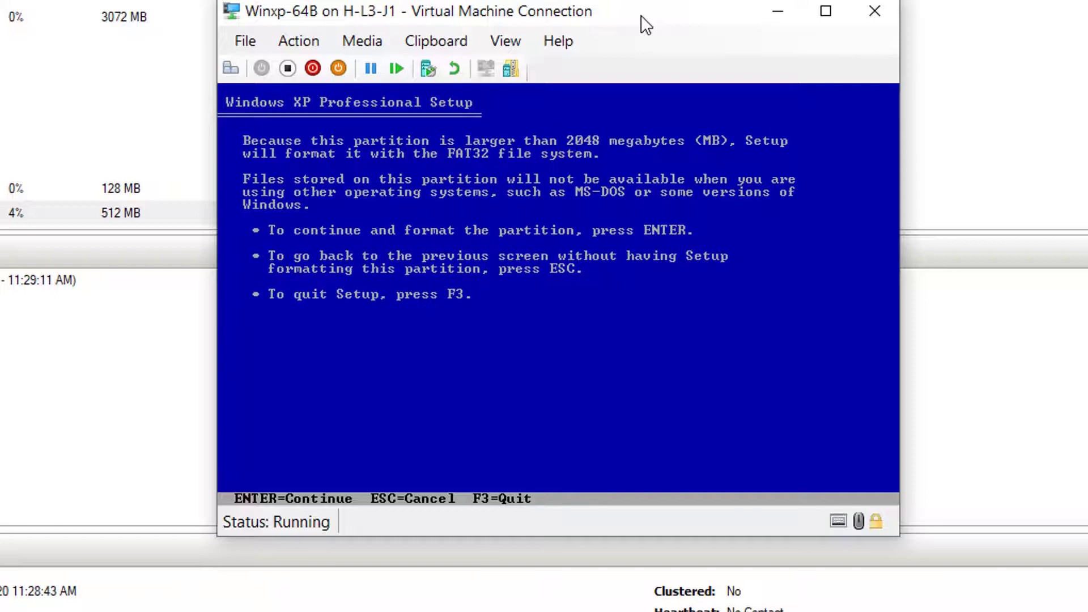
key(Return)
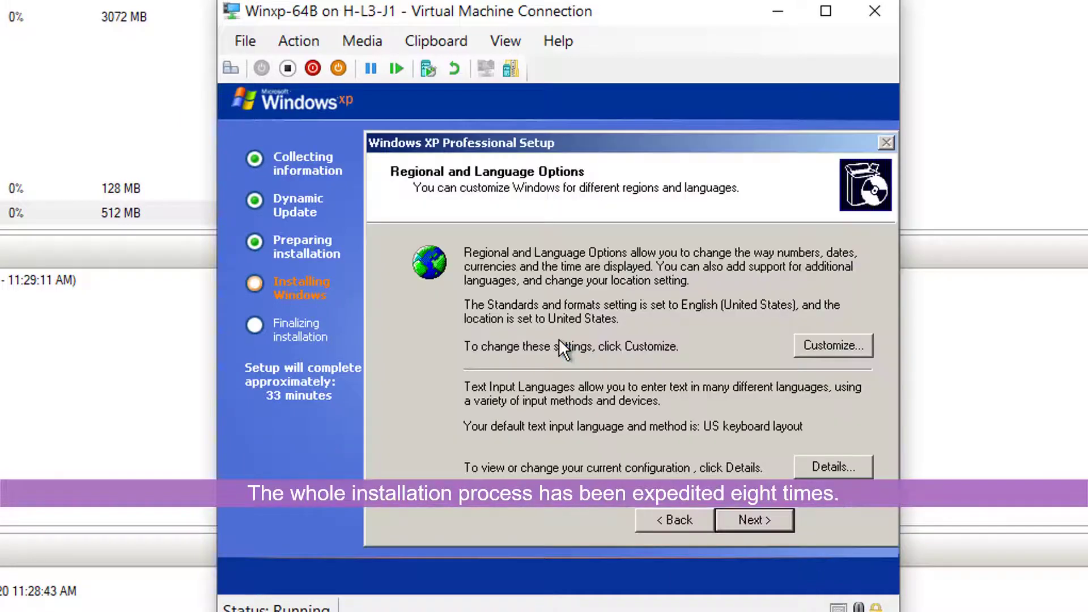
Step: Accept the regional settings and fill in the owner's name and organization
click(754, 520)
text(test2)
key(Tab)
text(tst)
click(754, 519)
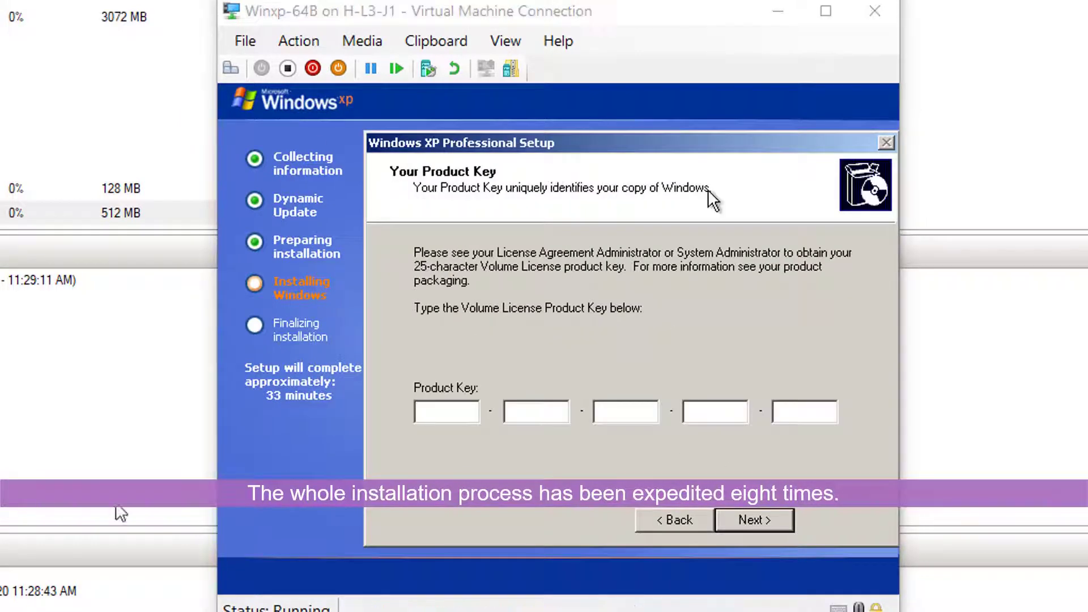
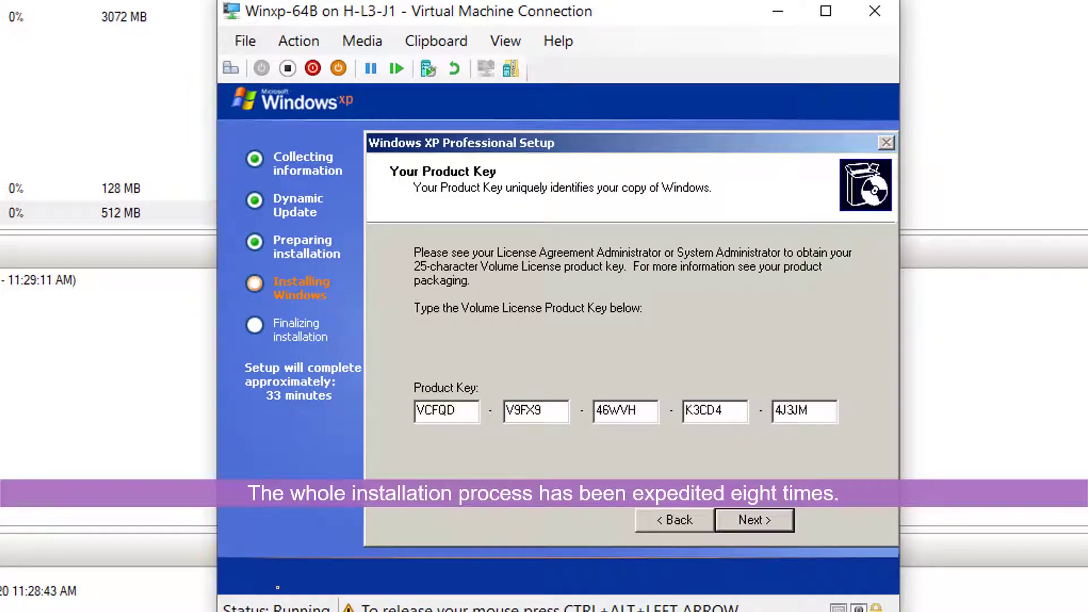
Step: Enter the product key, name the computer TEST2-1 and accept the date and time settings
click(773, 516)
text(TEST2-1)
click(748, 517)
click(753, 516)
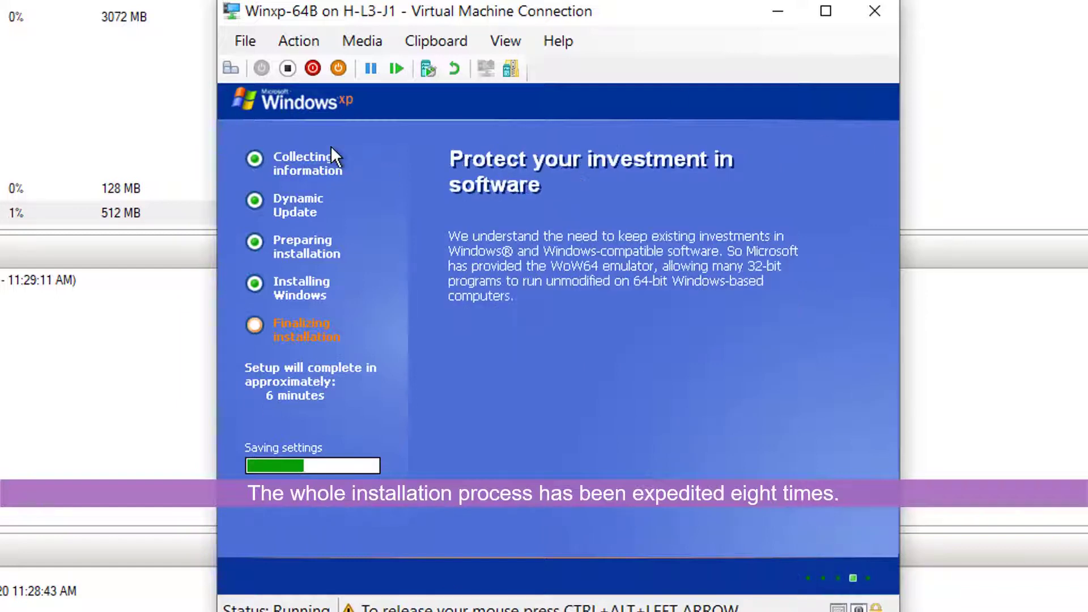
Step: Release the mouse with Ctrl+Alt+Left Arrow while setup finalizes the installation
key(ctrl+alt+Left)
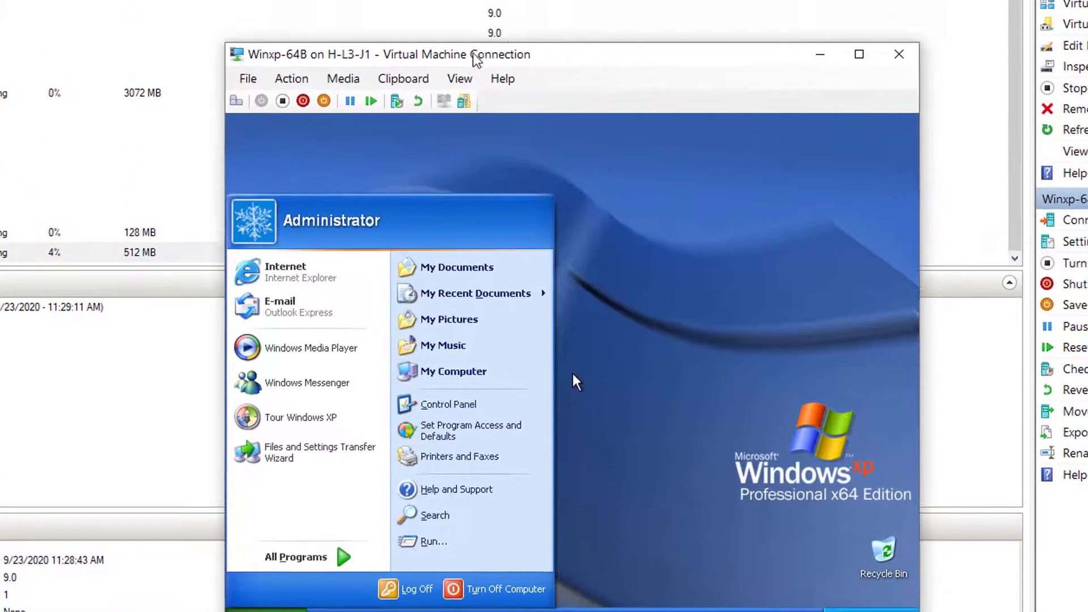
Step: Eject the Windows XP setup ISO from the Winxp-64B DVD drive
drag(474, 54, 498, 13)
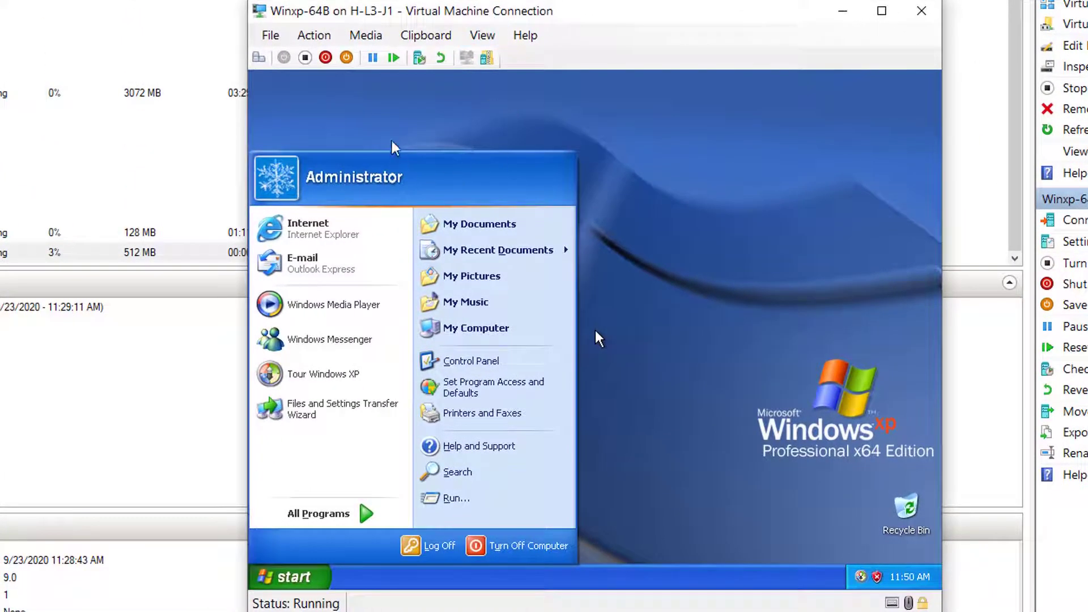
click(311, 38)
mouse_move(360, 39)
mouse_move(313, 36)
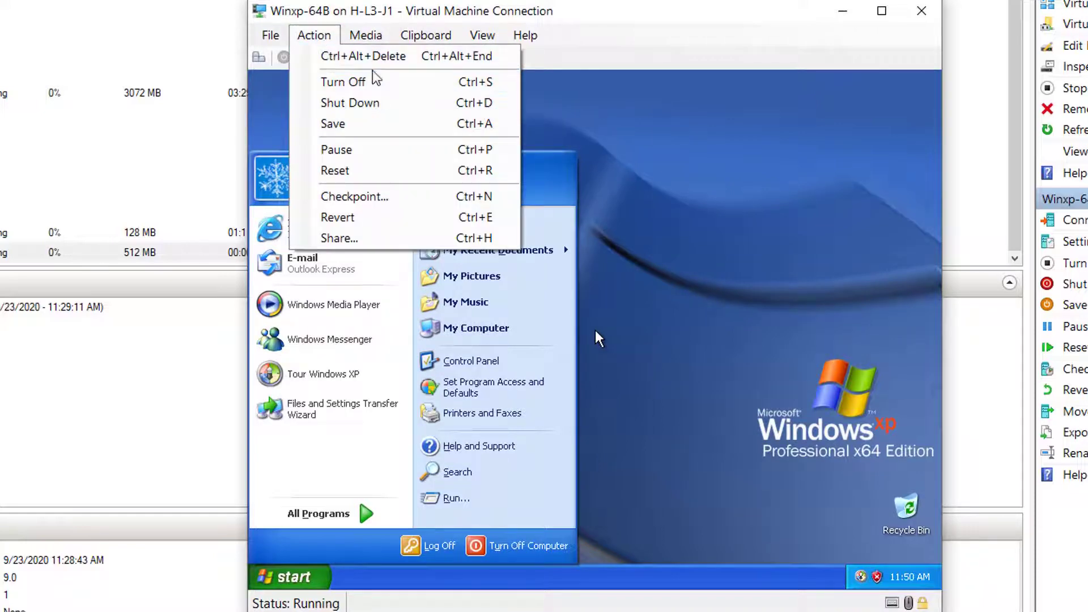
mouse_move(391, 55)
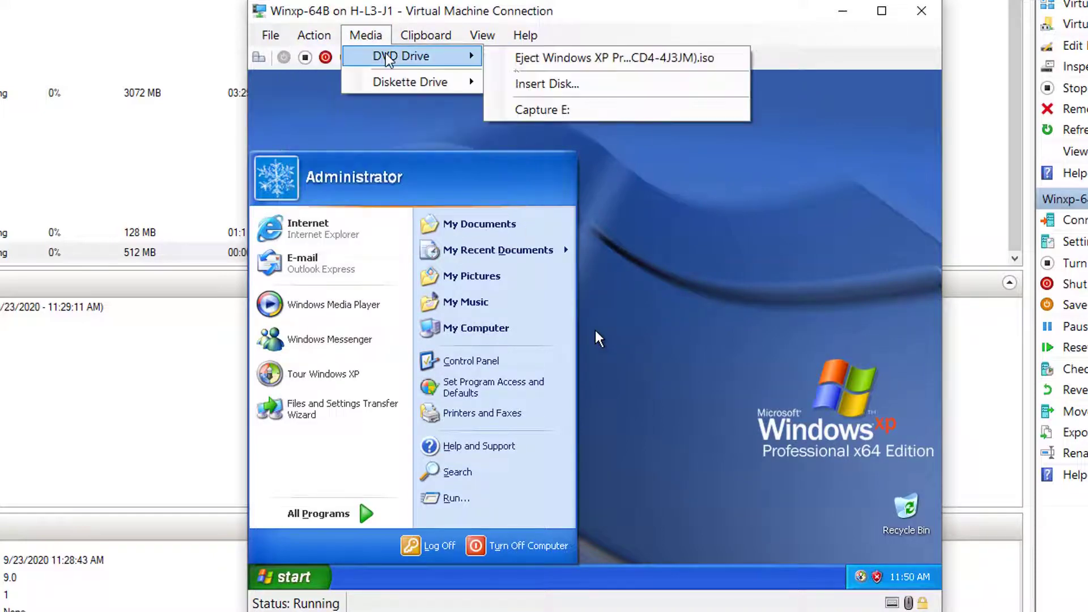
click(561, 59)
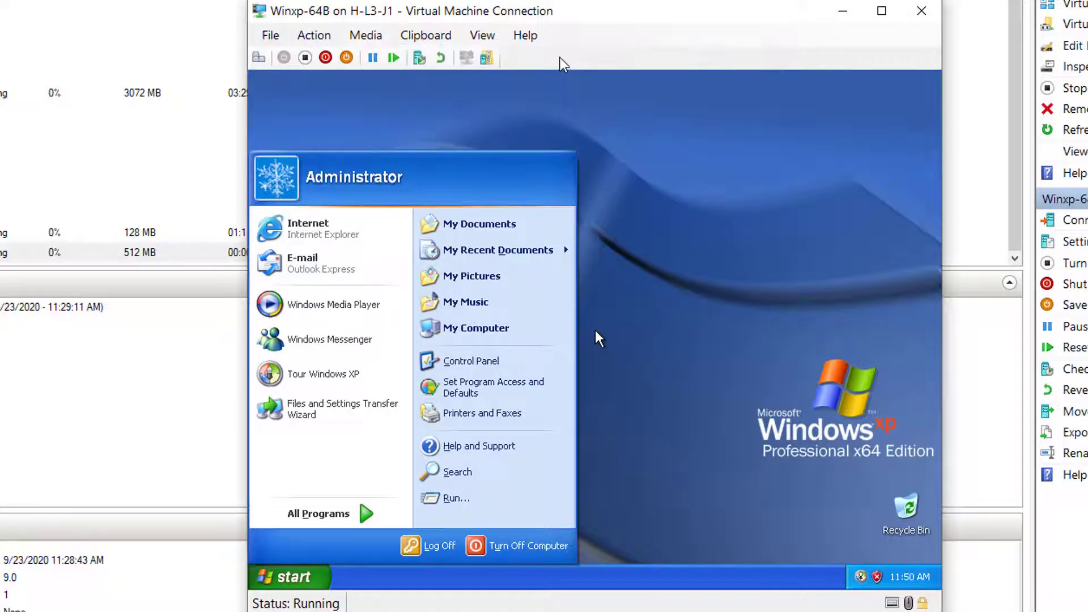
Step: Run ipconfig in a guest Command Prompt, which lists no network adapter
click(624, 277)
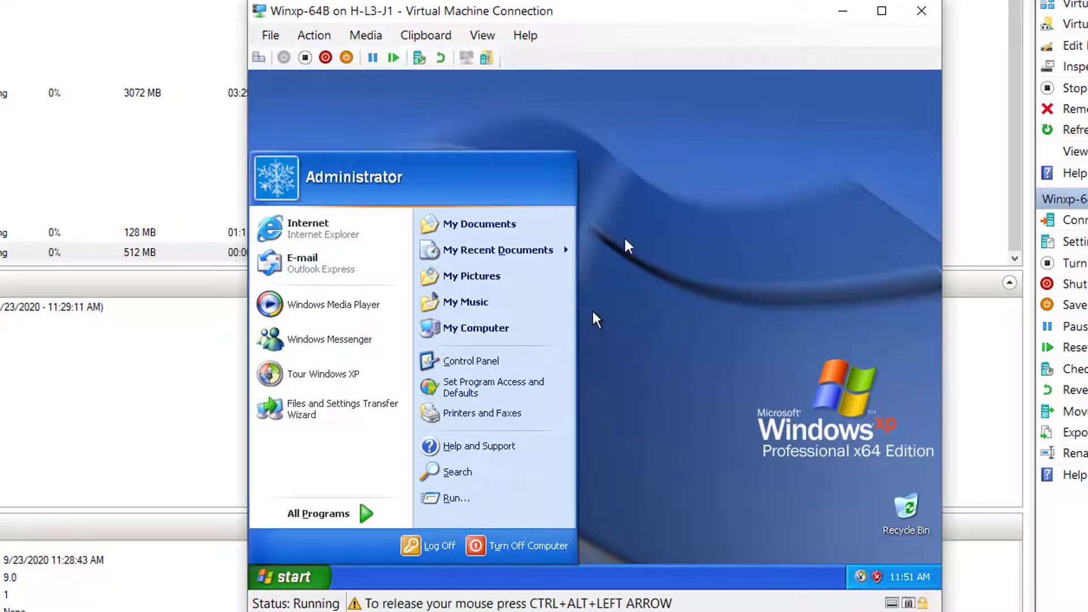
click(641, 286)
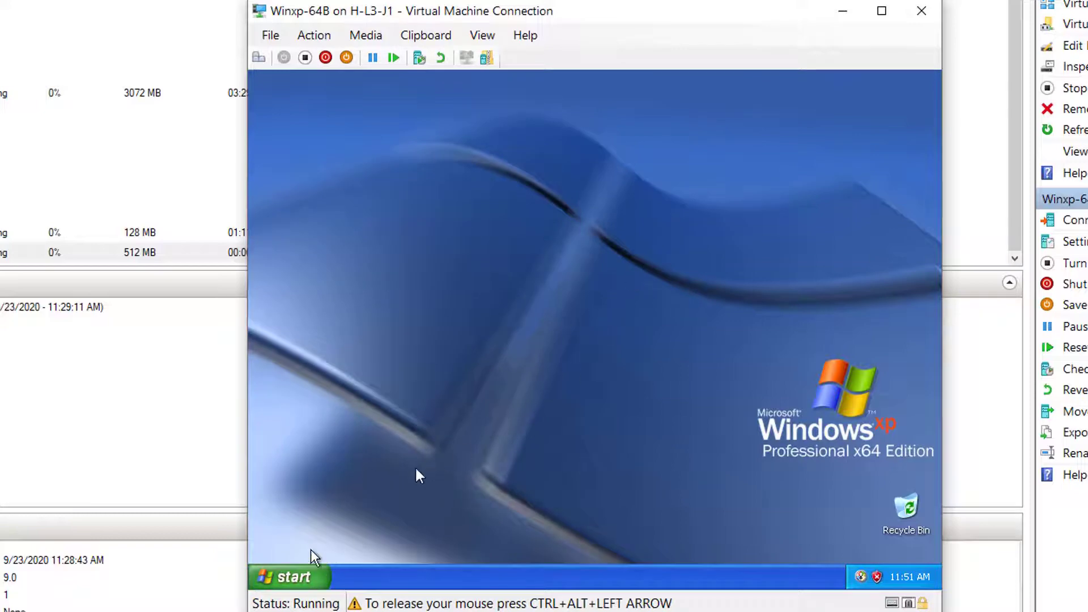
right_click(304, 577)
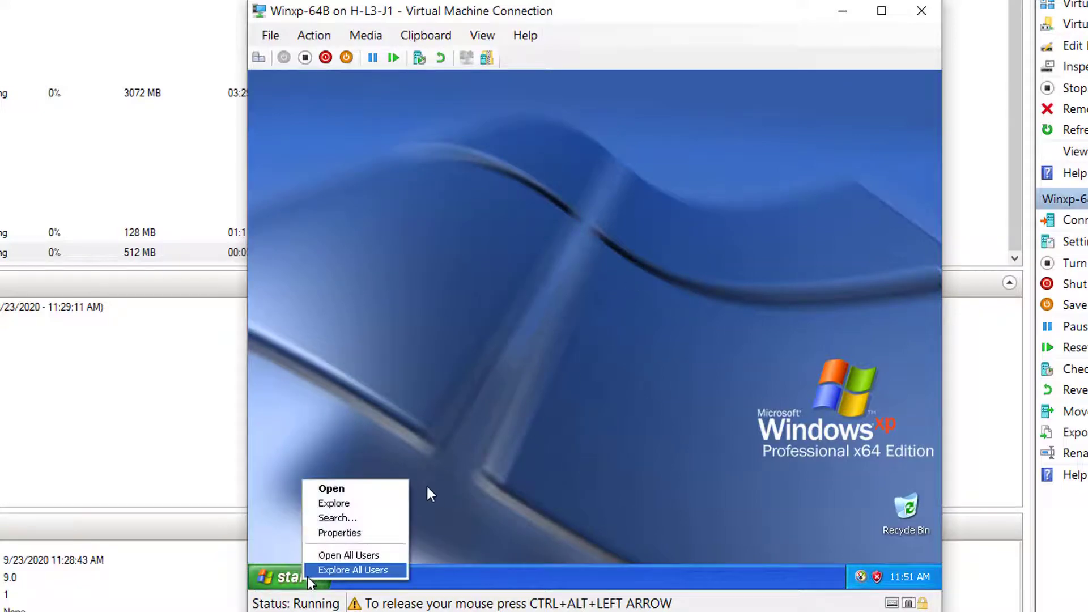
click(265, 578)
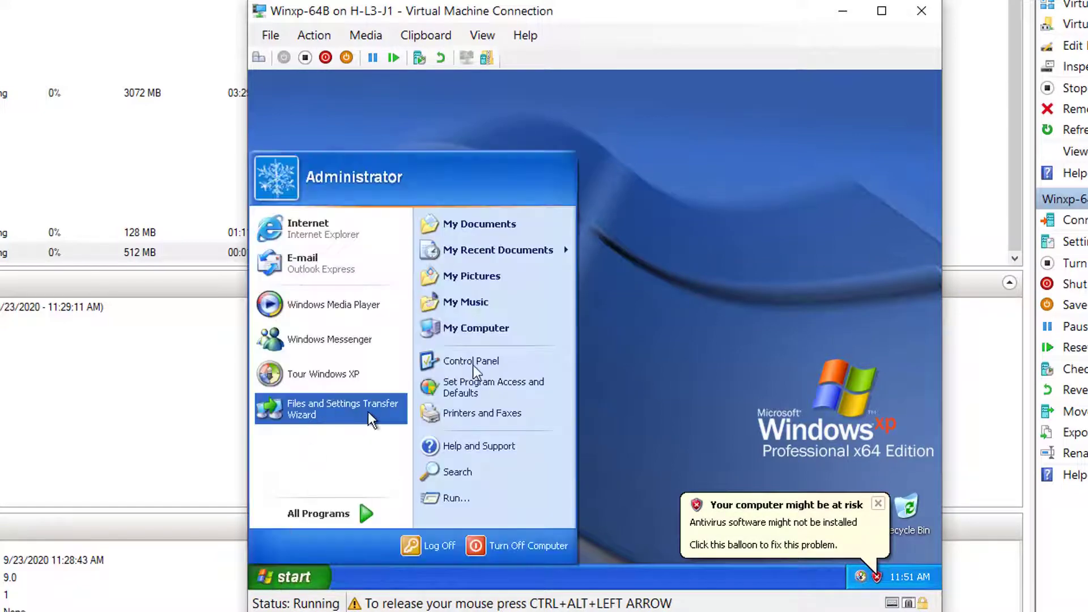
mouse_move(365, 513)
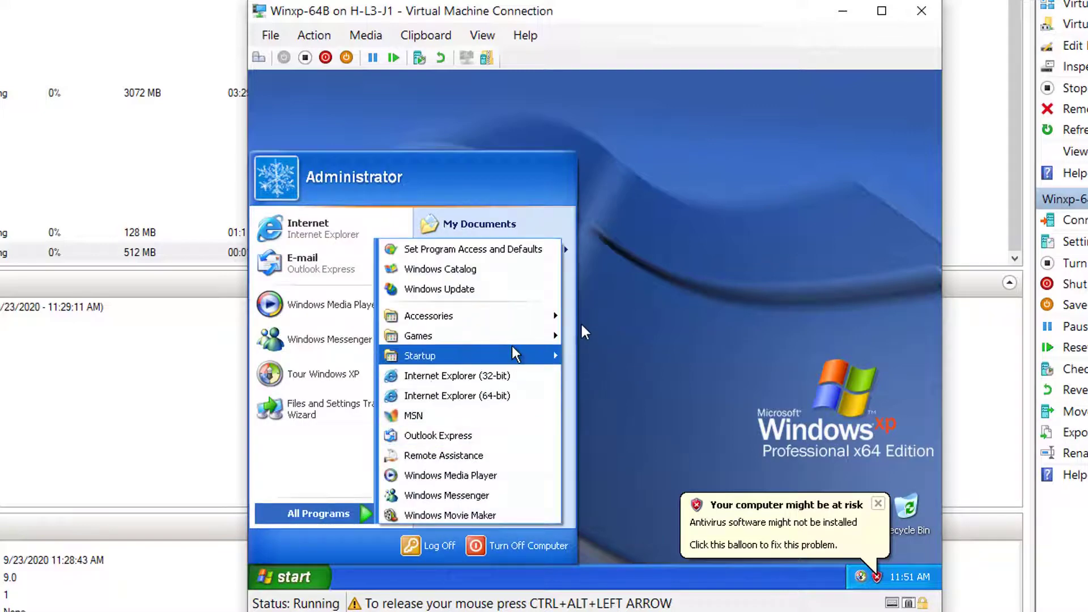
mouse_move(513, 317)
click(655, 437)
text(ipconfig)
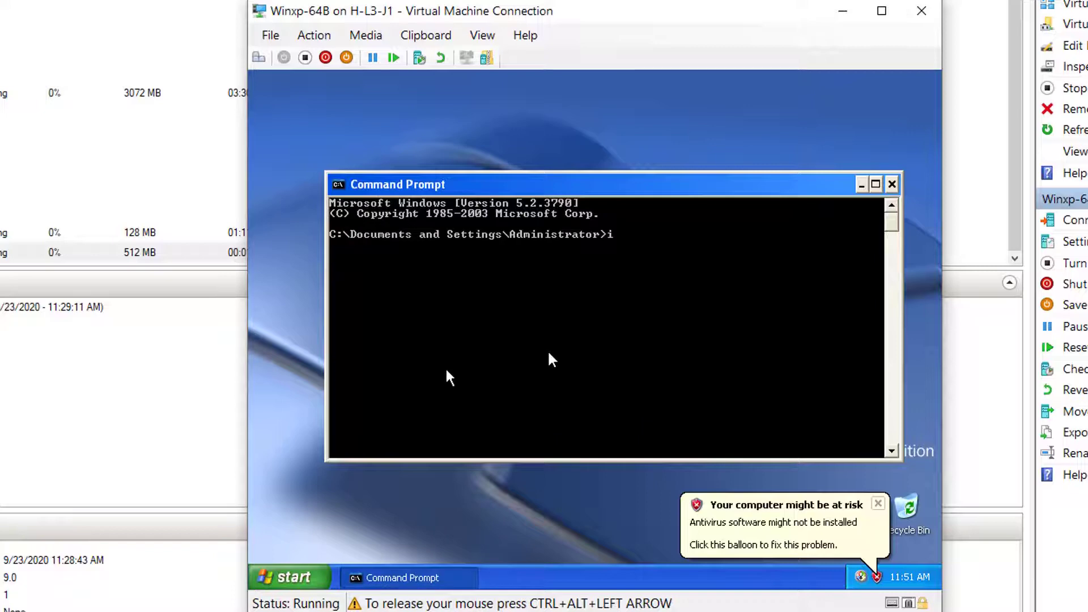
key(Return)
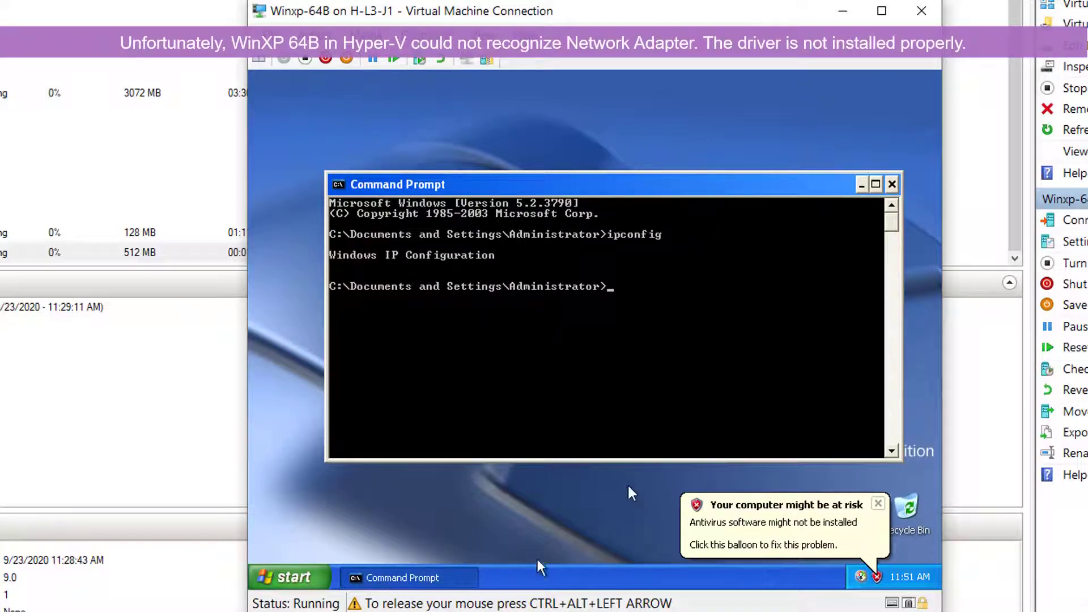
click(877, 505)
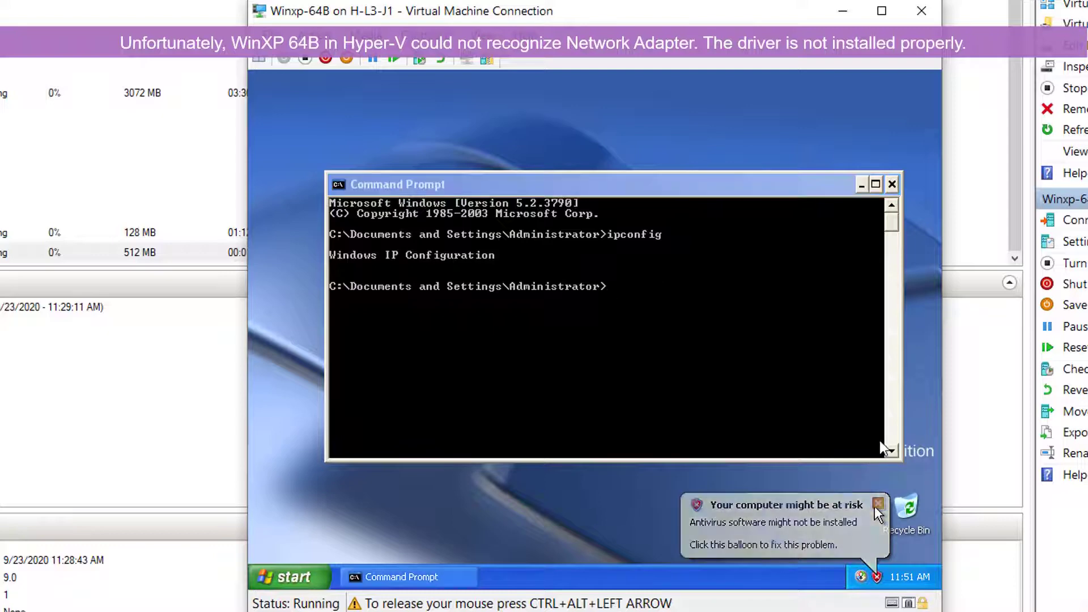
click(301, 576)
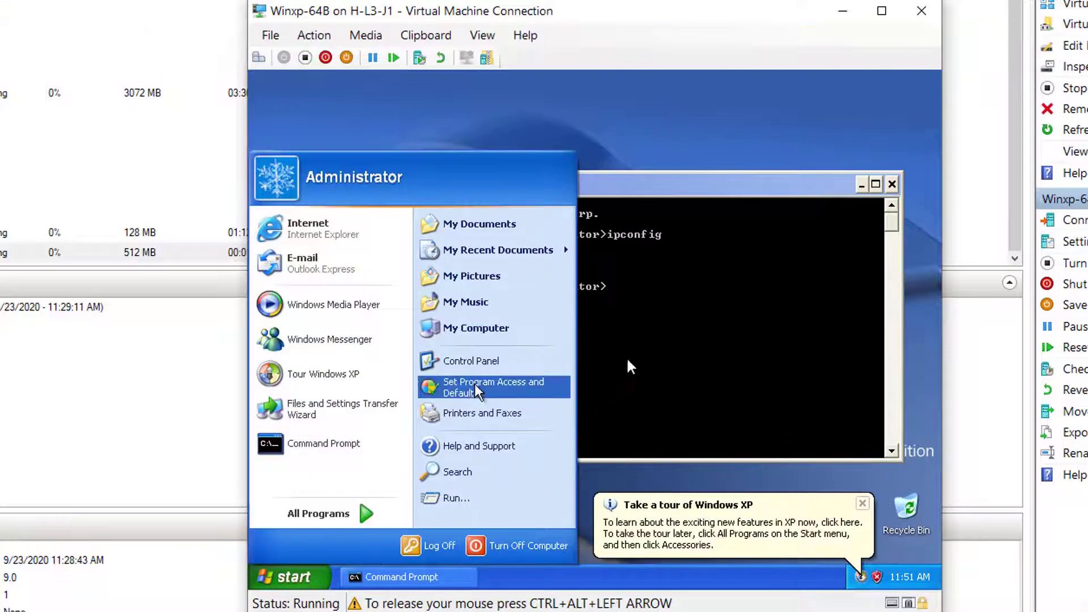
Step: Open My Computer's System Properties and set visual effects to best performance
right_click(498, 326)
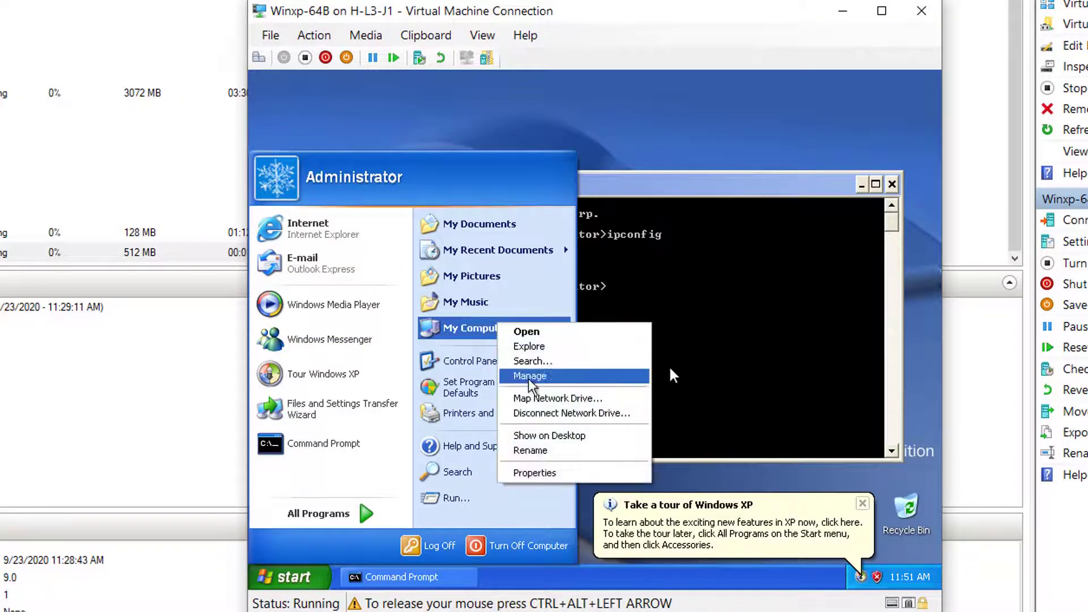
click(533, 474)
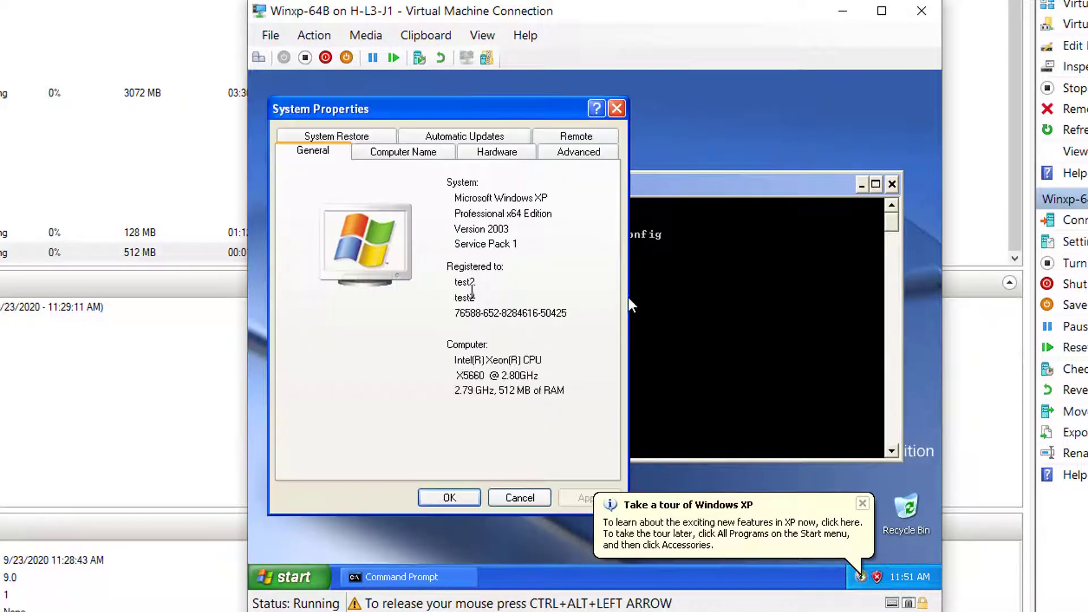
click(588, 156)
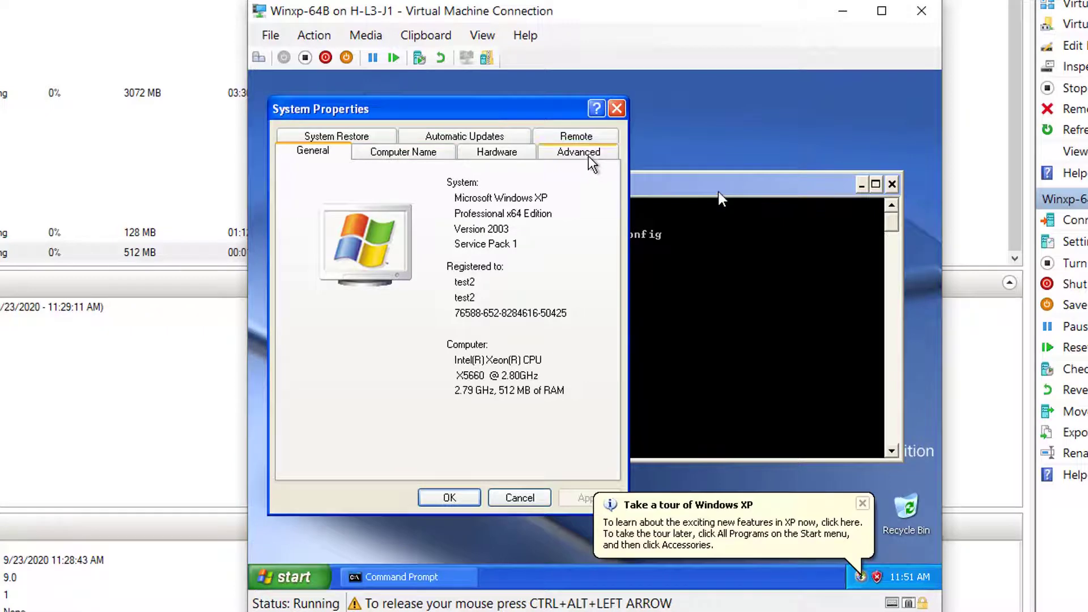
click(564, 249)
click(353, 230)
click(567, 544)
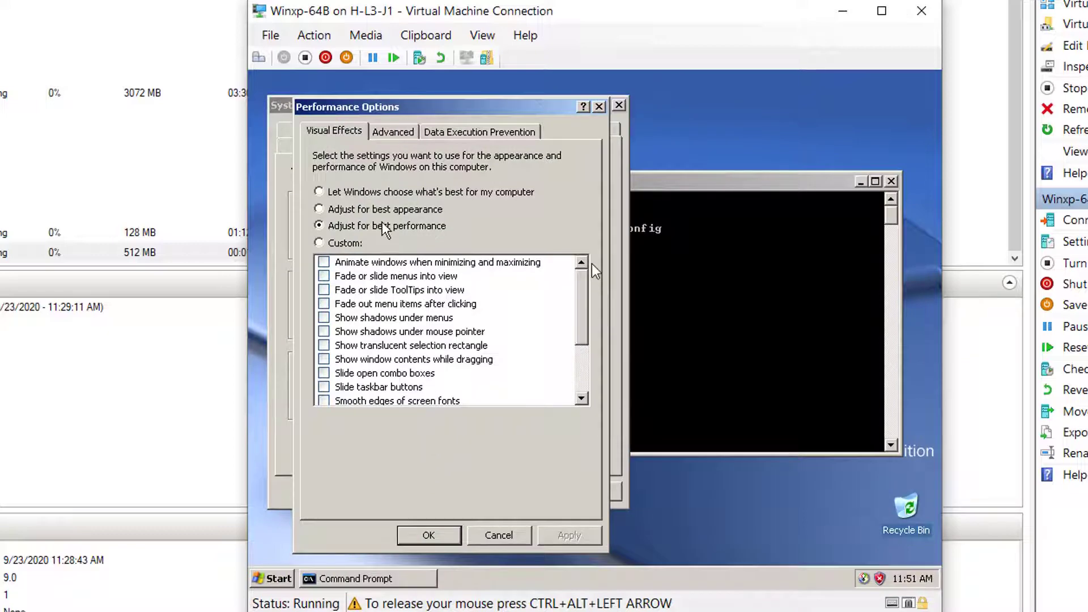
click(429, 535)
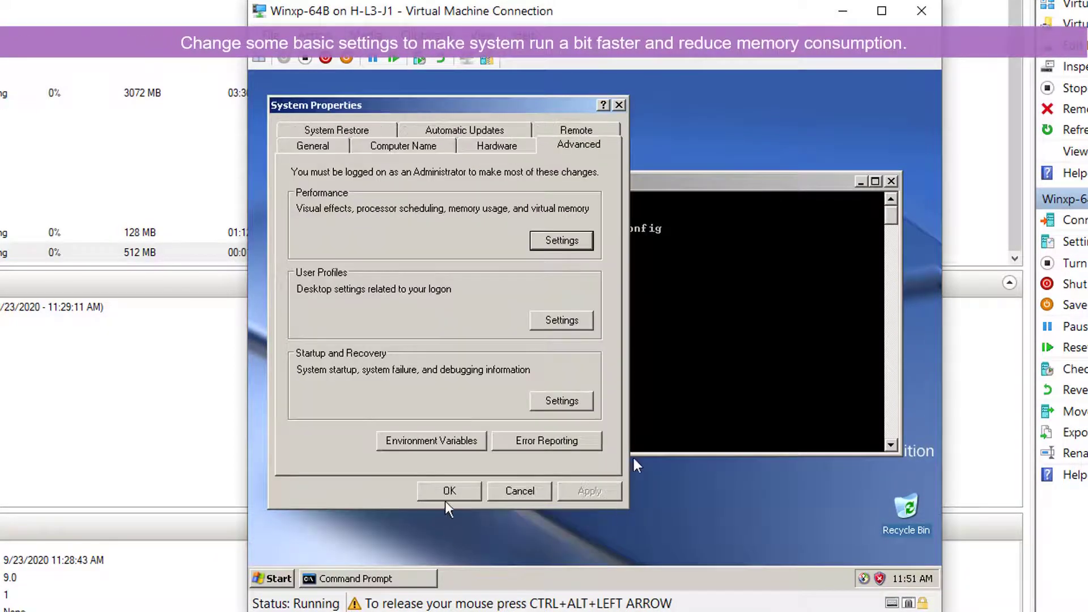
Step: Turn off System Restore and Automatic Updates in System Properties
click(360, 134)
click(354, 211)
click(480, 151)
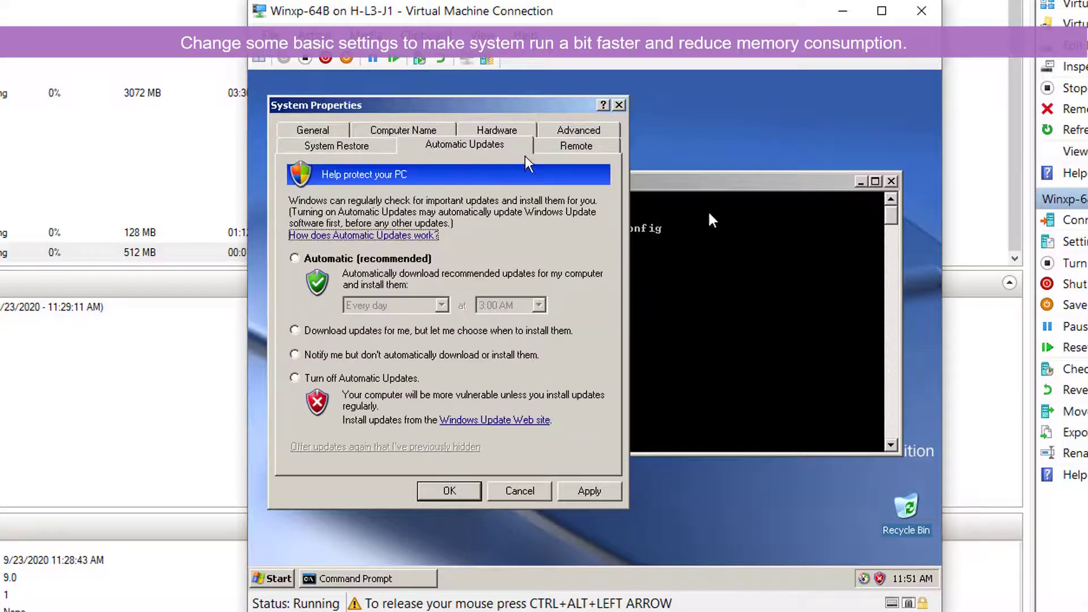
click(393, 378)
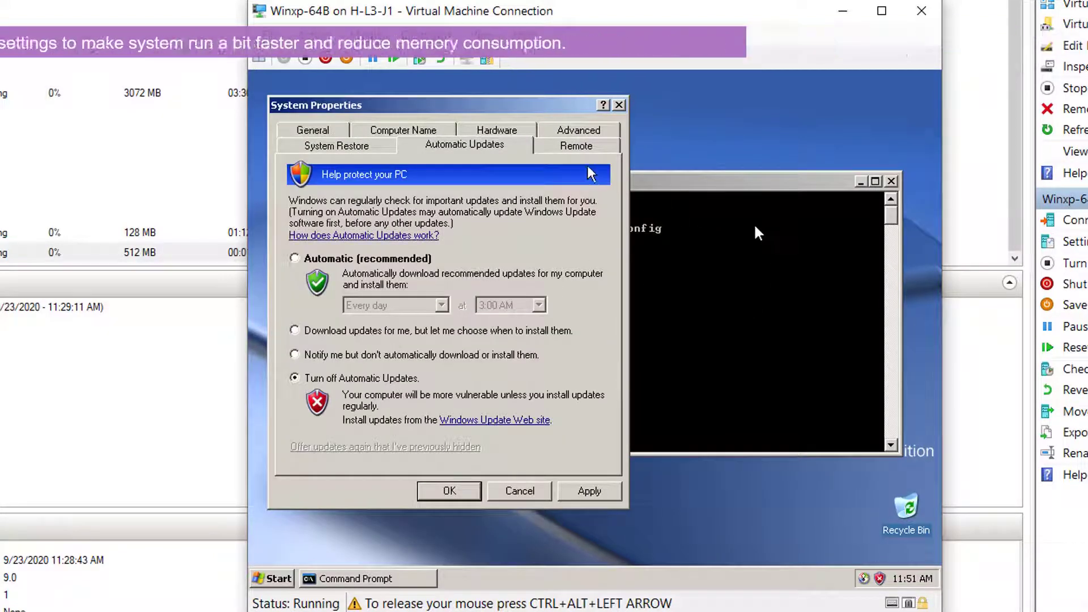
click(573, 146)
click(559, 133)
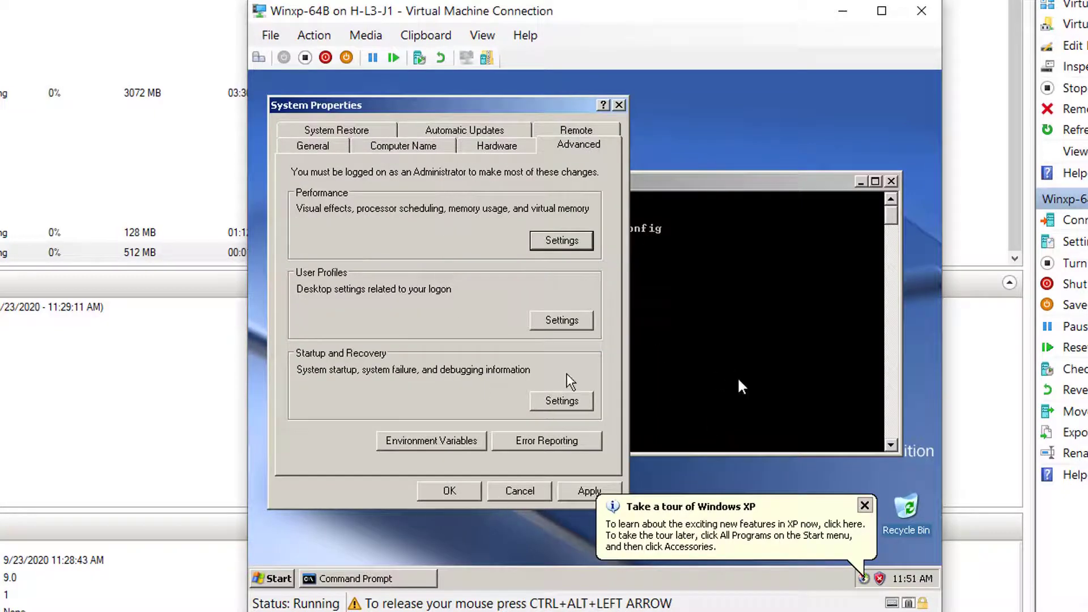
Step: Clear all Startup and Recovery boot-list, failure, auto-restart and debugging options
click(582, 401)
click(405, 244)
click(405, 263)
click(365, 340)
click(364, 359)
click(365, 379)
click(369, 424)
click(368, 437)
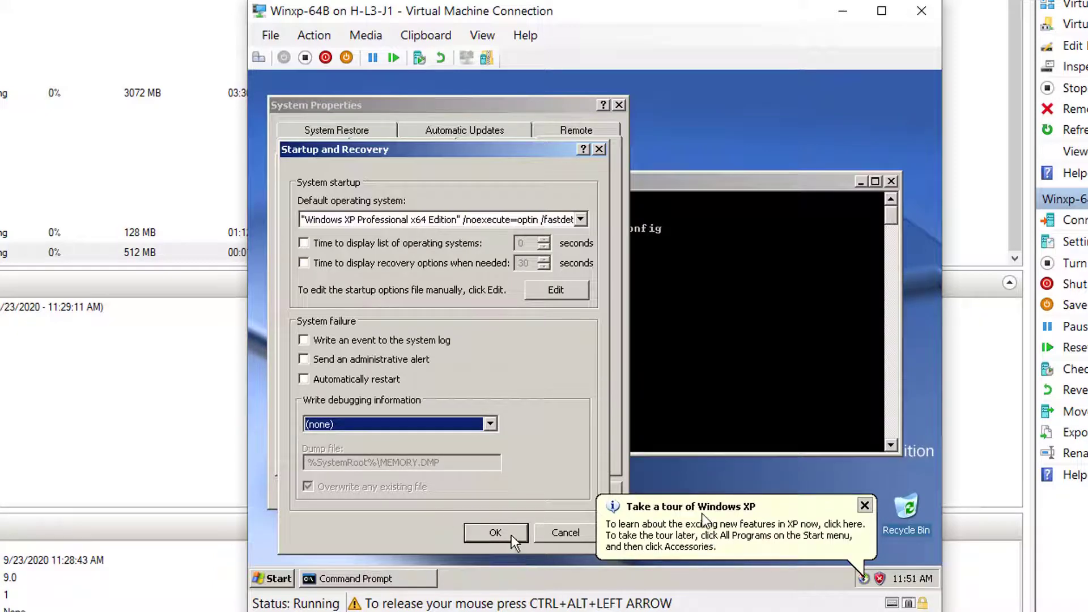
click(495, 533)
Step: Save the System Properties changes, confirm disabling System Restore, and close Command Prompt
click(449, 491)
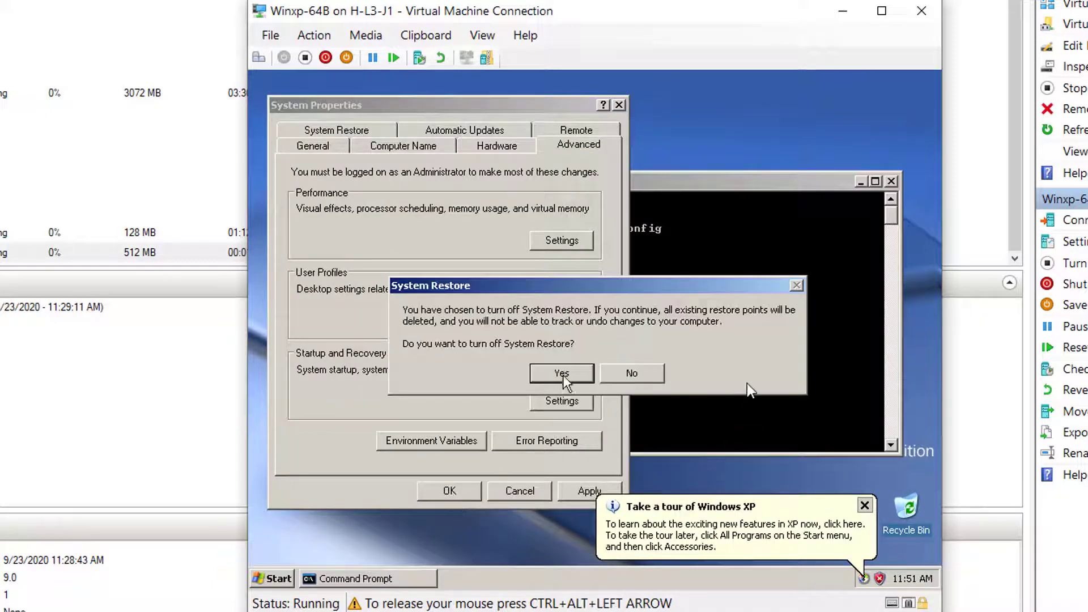
click(562, 376)
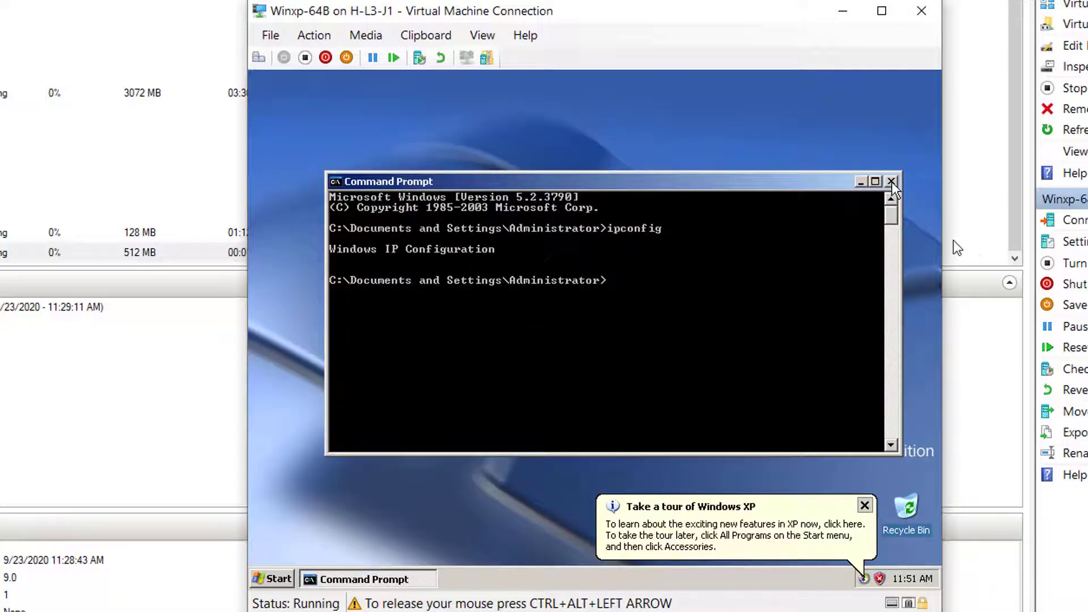
click(891, 181)
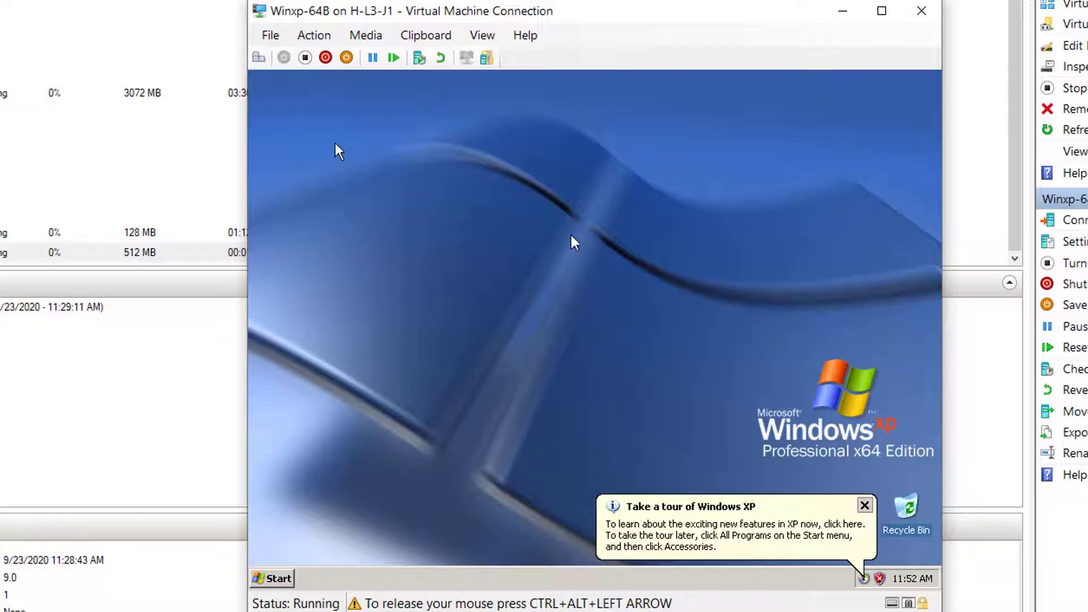
click(288, 577)
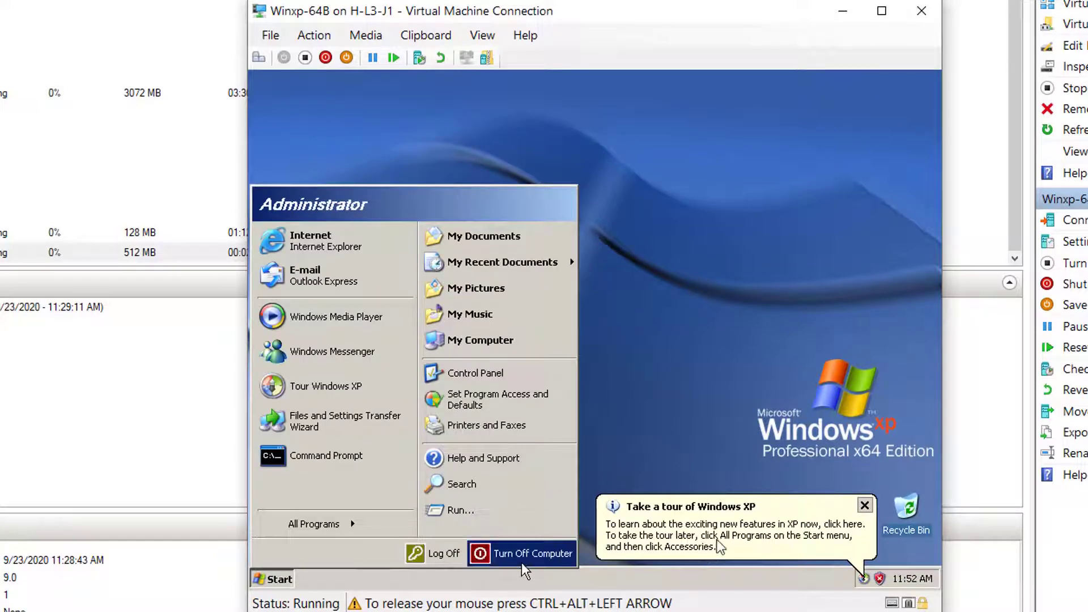
Step: Shut down Windows XP via Turn Off Computer, then open Winxp-64B's Settings
click(524, 553)
click(609, 284)
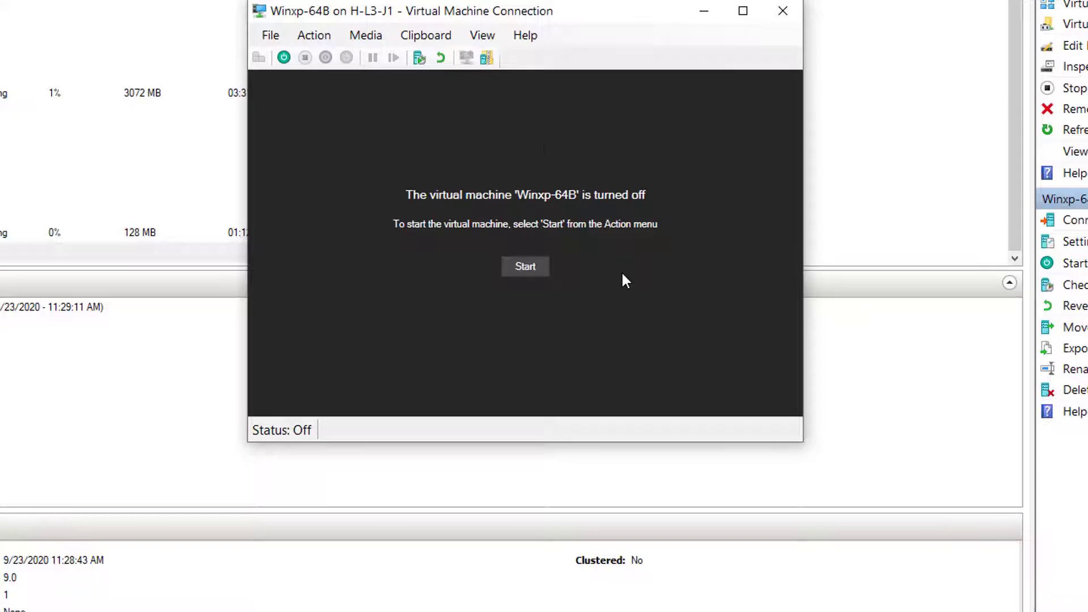
click(272, 35)
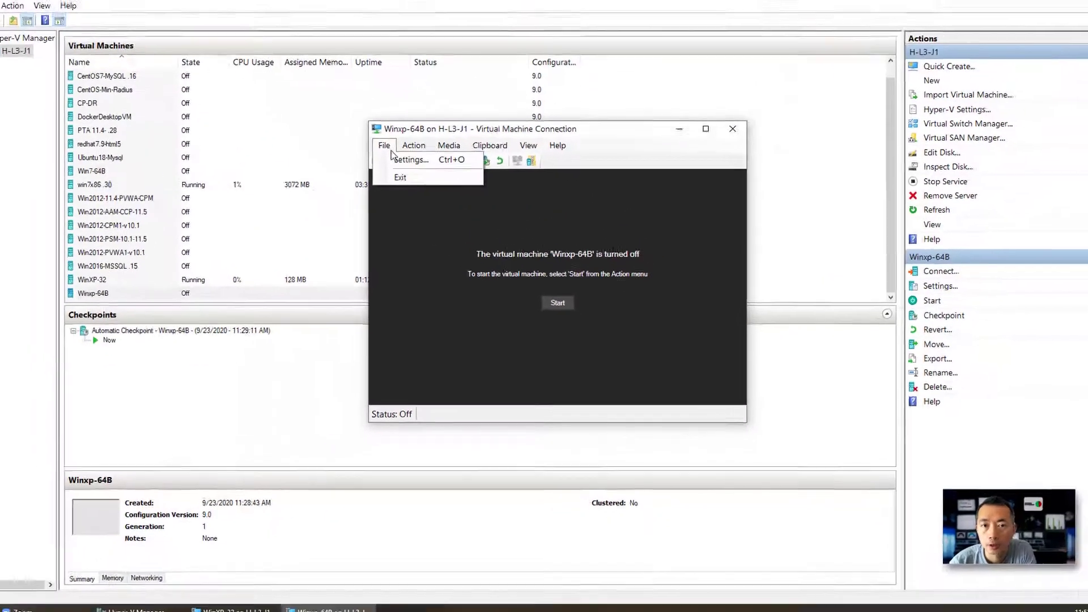
click(408, 160)
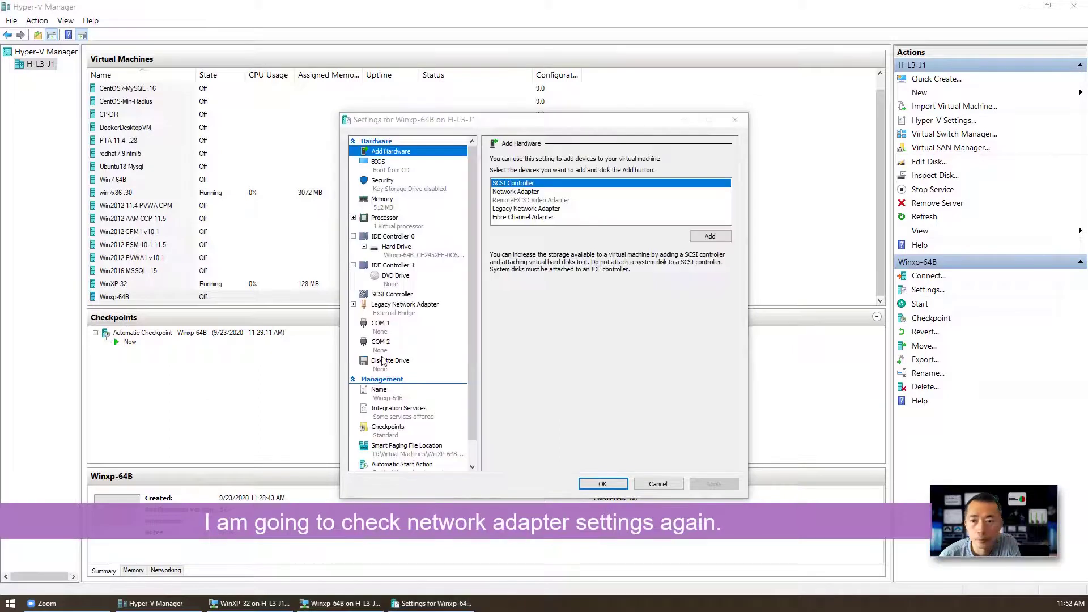
Step: Keep the legacy network adapter on the External-Bridge virtual switch
click(422, 306)
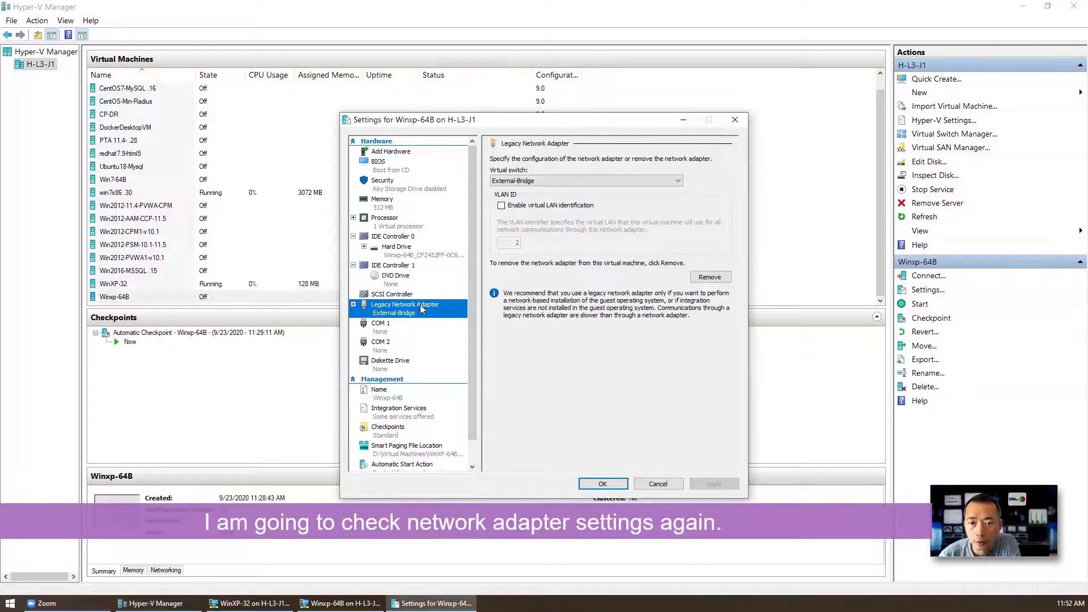
click(562, 185)
click(563, 185)
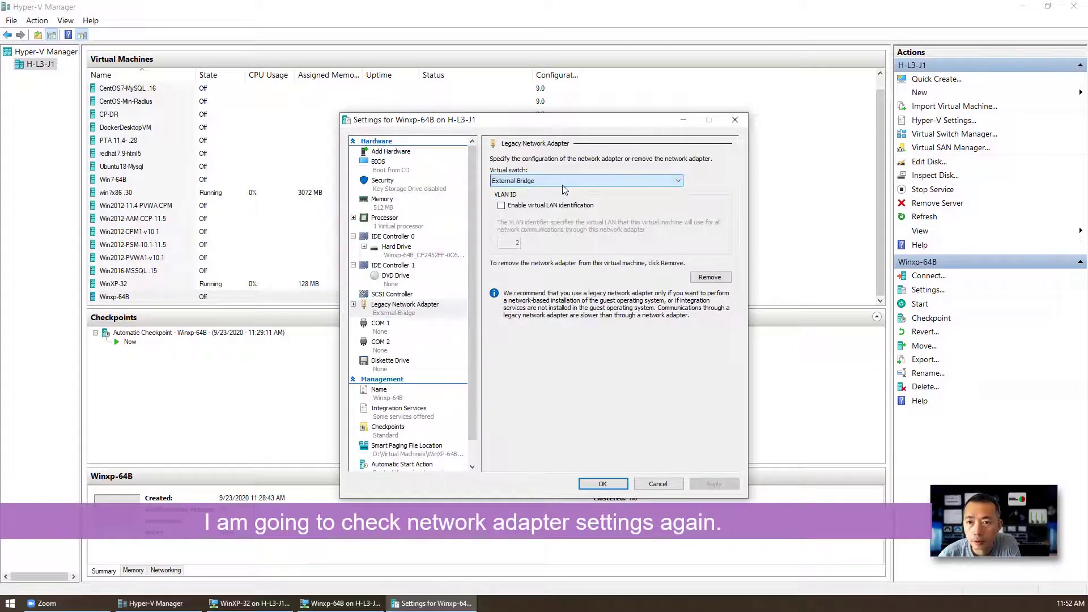
click(407, 309)
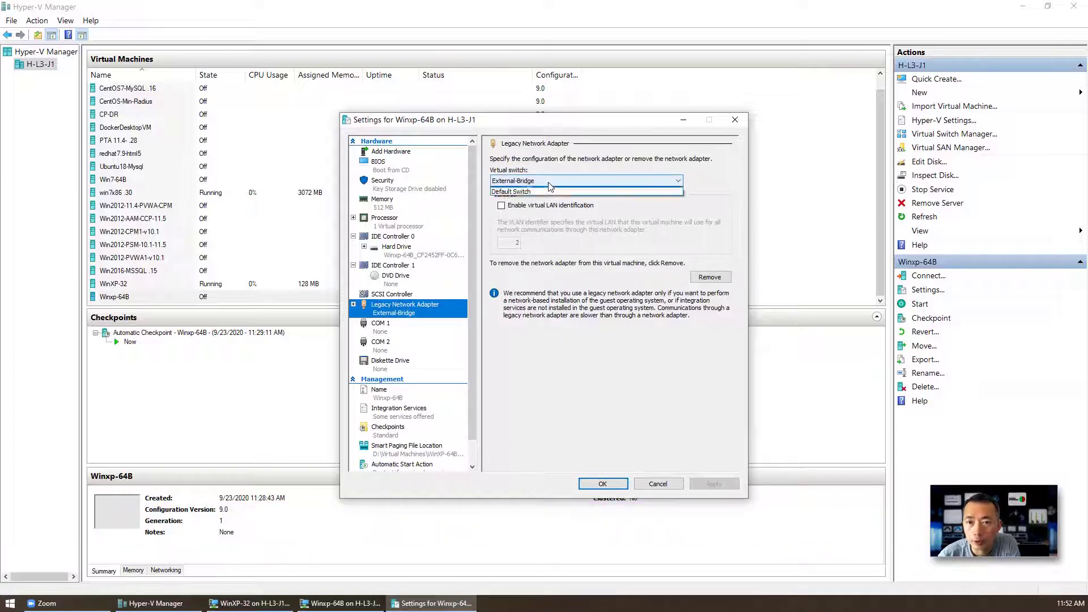
click(573, 181)
click(548, 200)
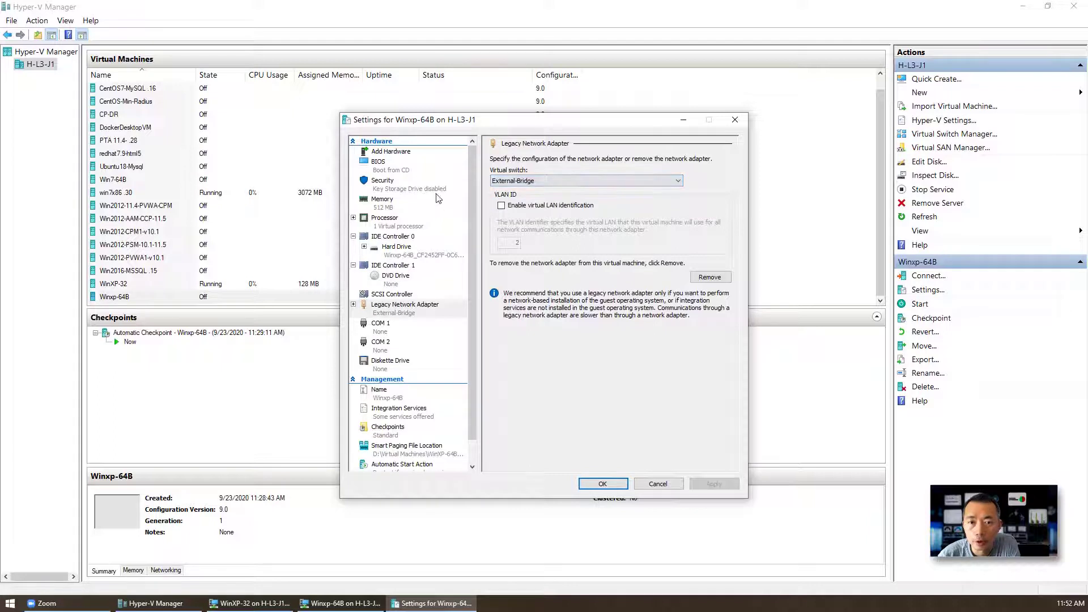
Step: Set startup and minimum RAM to 128 MB, enable Guest services, save, and start the VM
click(422, 201)
double_click(590, 176)
text(128)
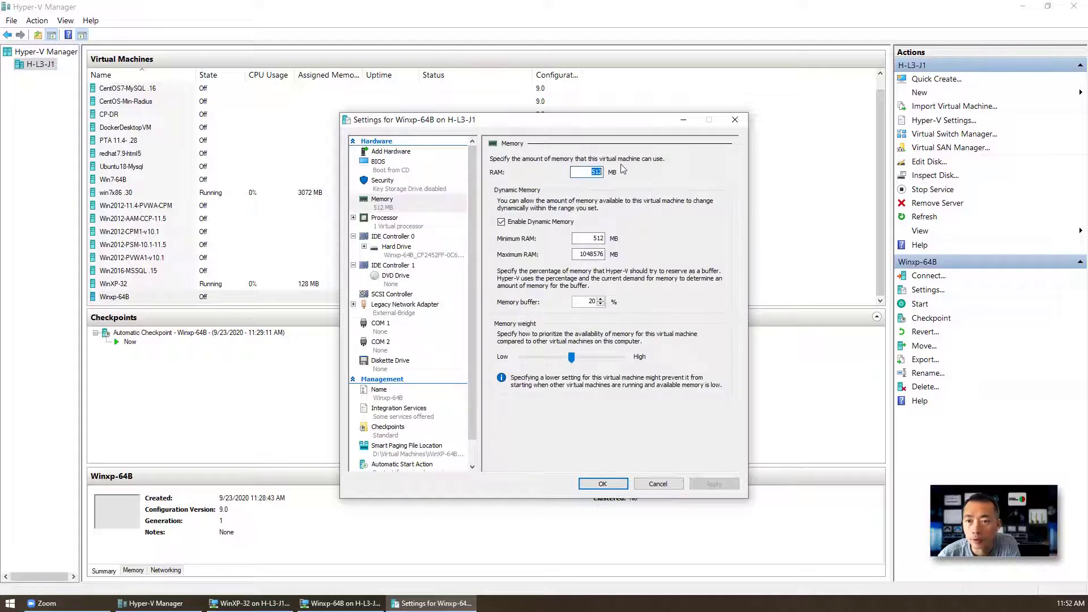
double_click(592, 238)
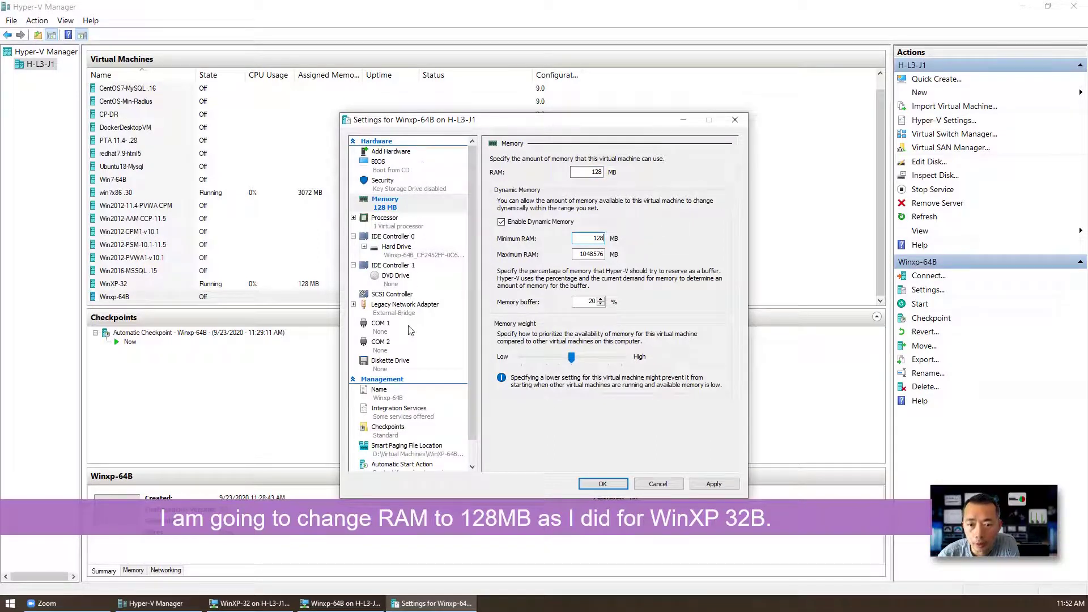
click(415, 420)
click(531, 256)
click(617, 483)
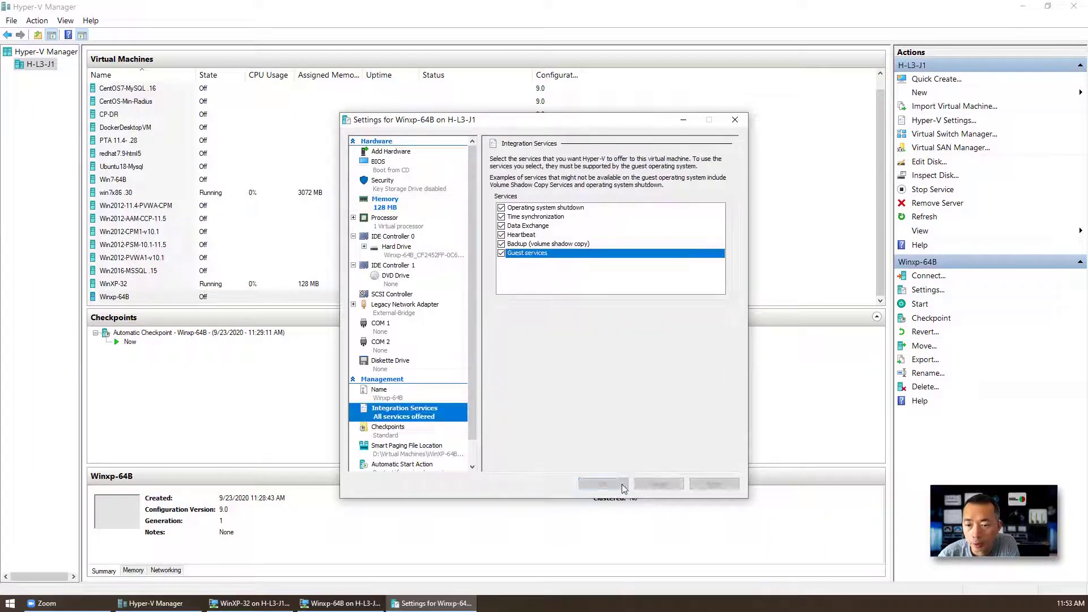
click(553, 311)
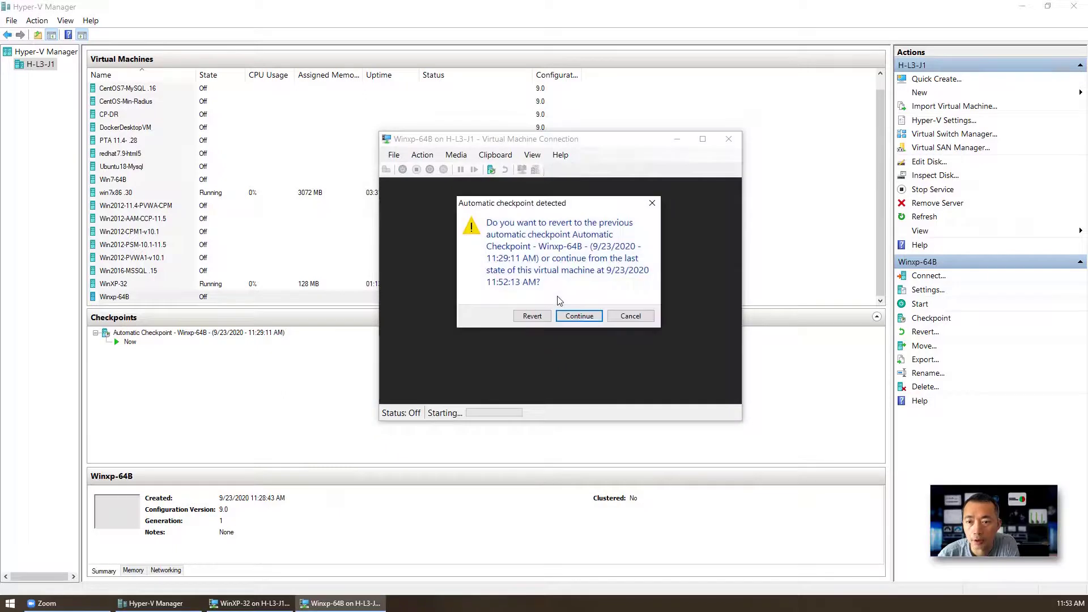
Step: Continue from the last state, then turn off Winxp-64B when it stays black
click(579, 317)
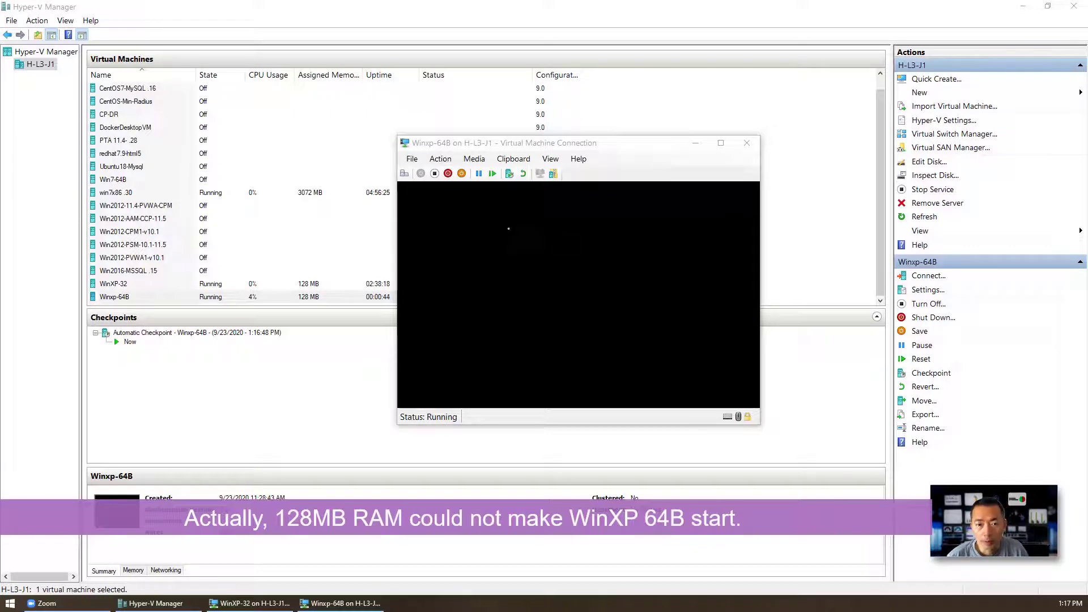
click(435, 176)
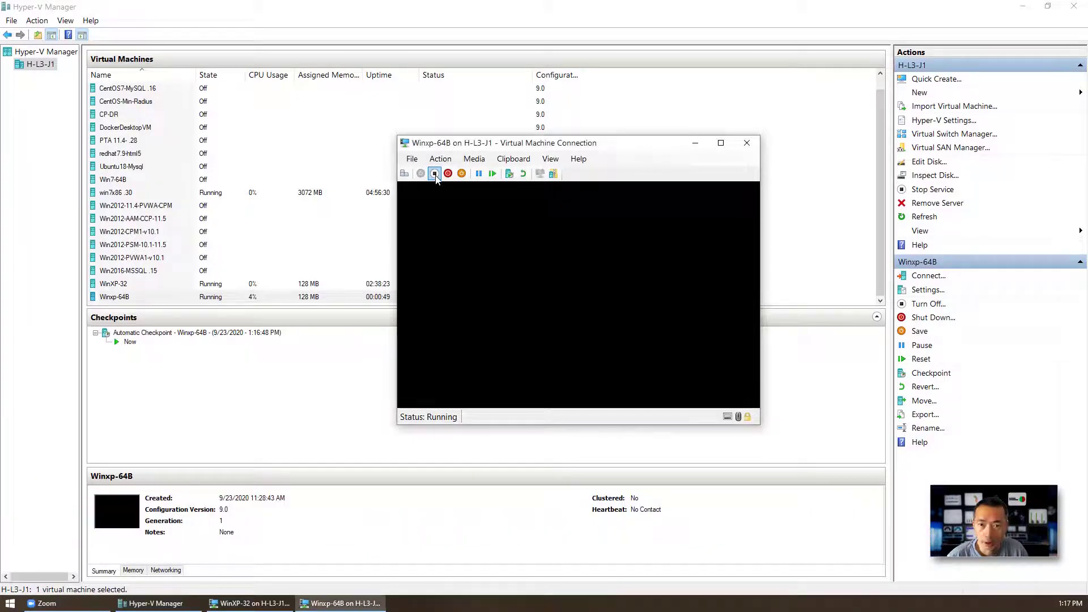
click(435, 175)
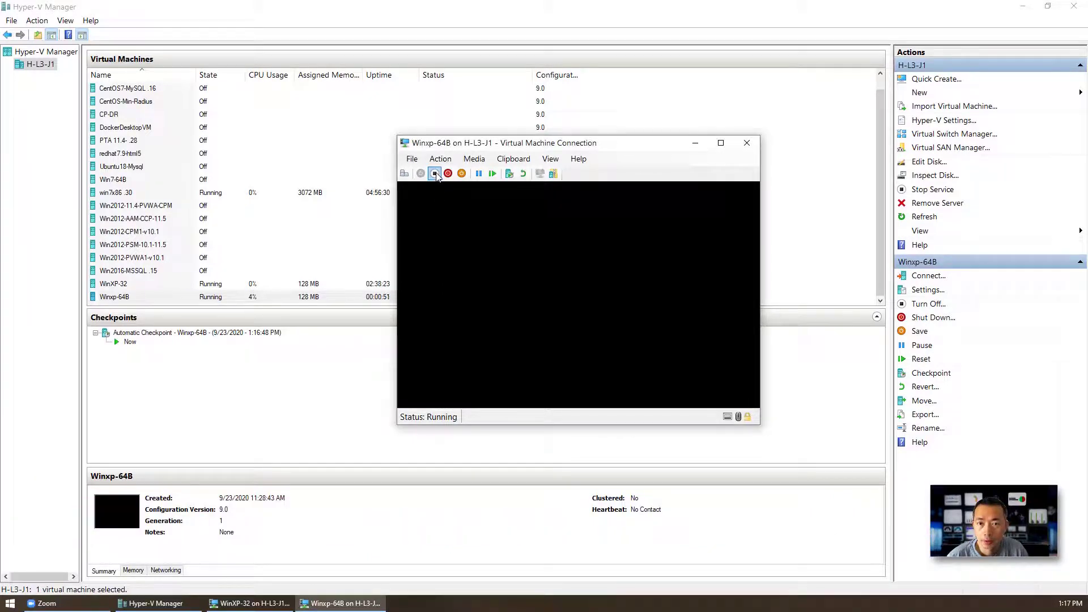
right_click(309, 297)
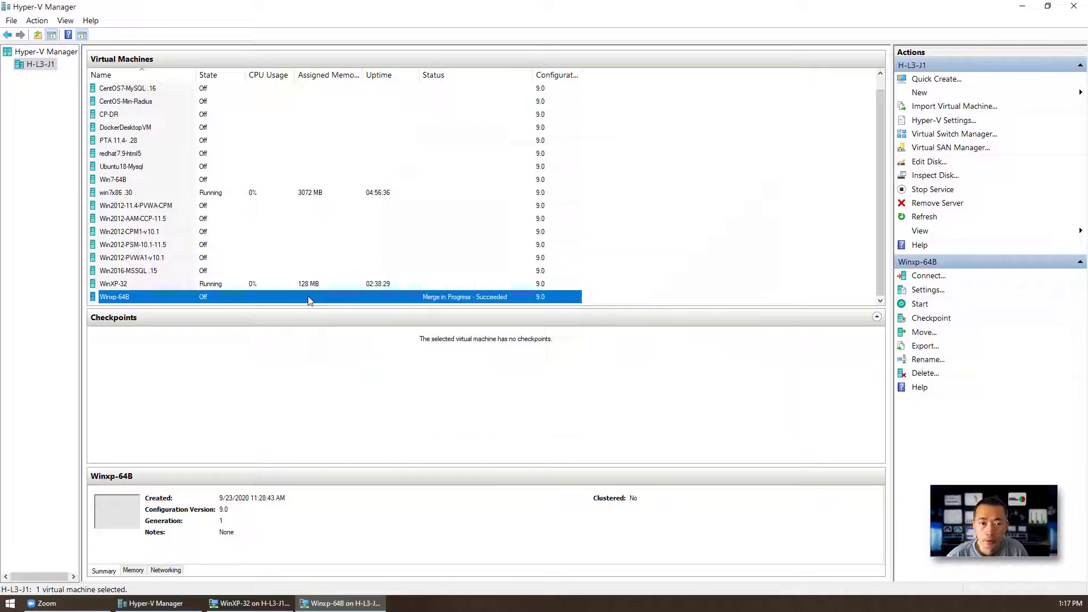
Step: Set Winxp-64B's startup and minimum RAM to 256 MB, save, and start the machine
click(349, 320)
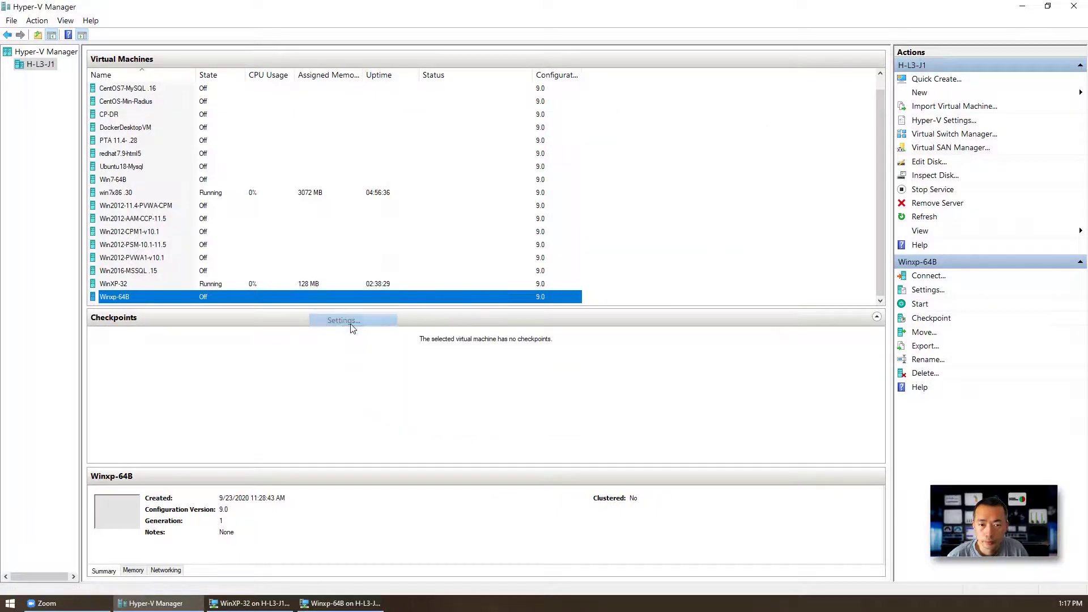
click(440, 207)
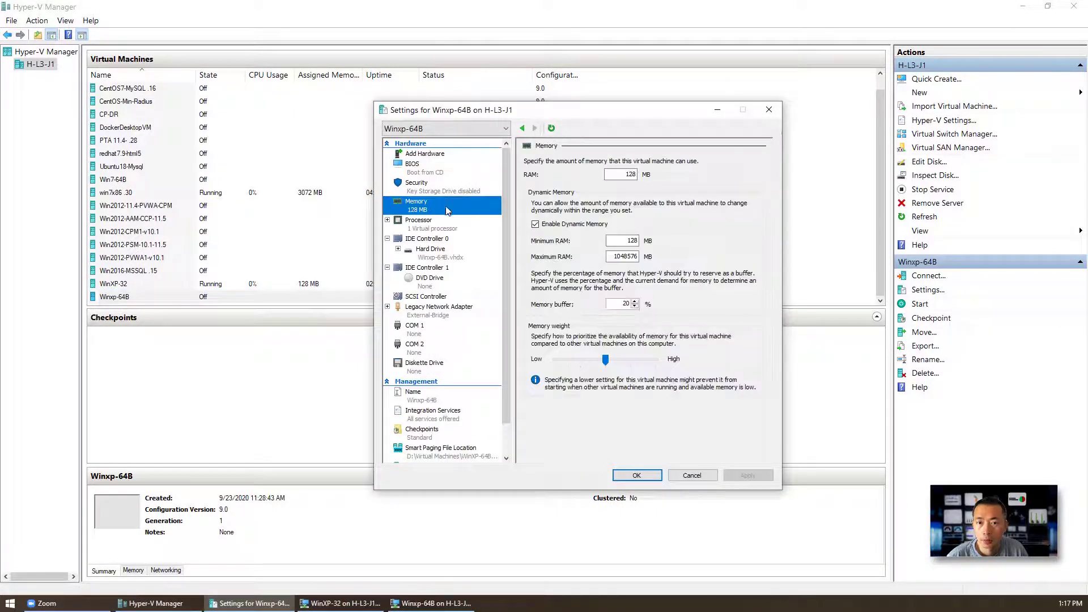
double_click(624, 174)
text(256)
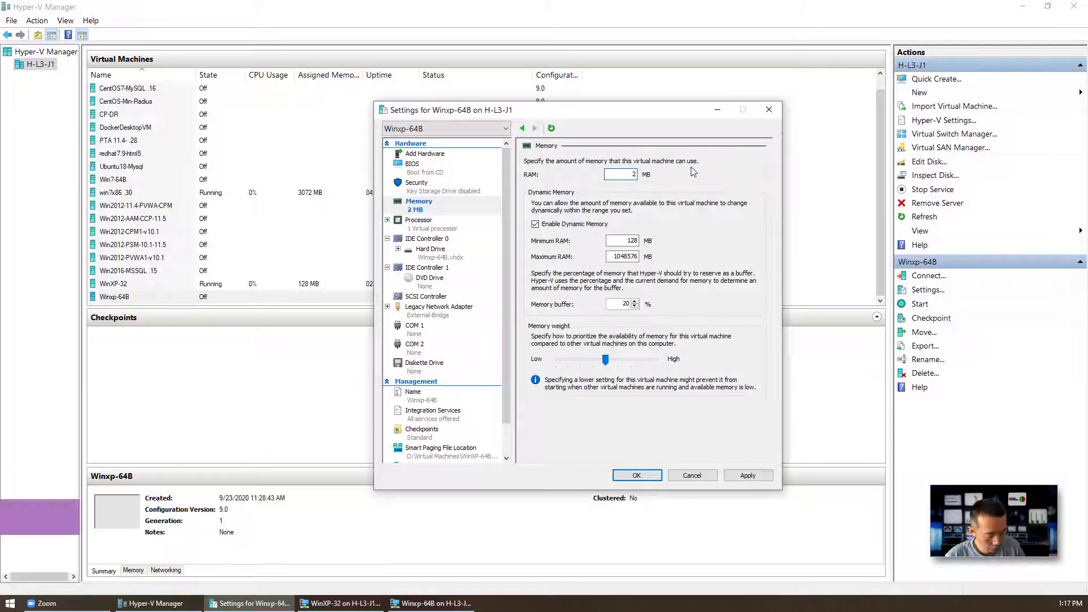
double_click(627, 240)
text(256)
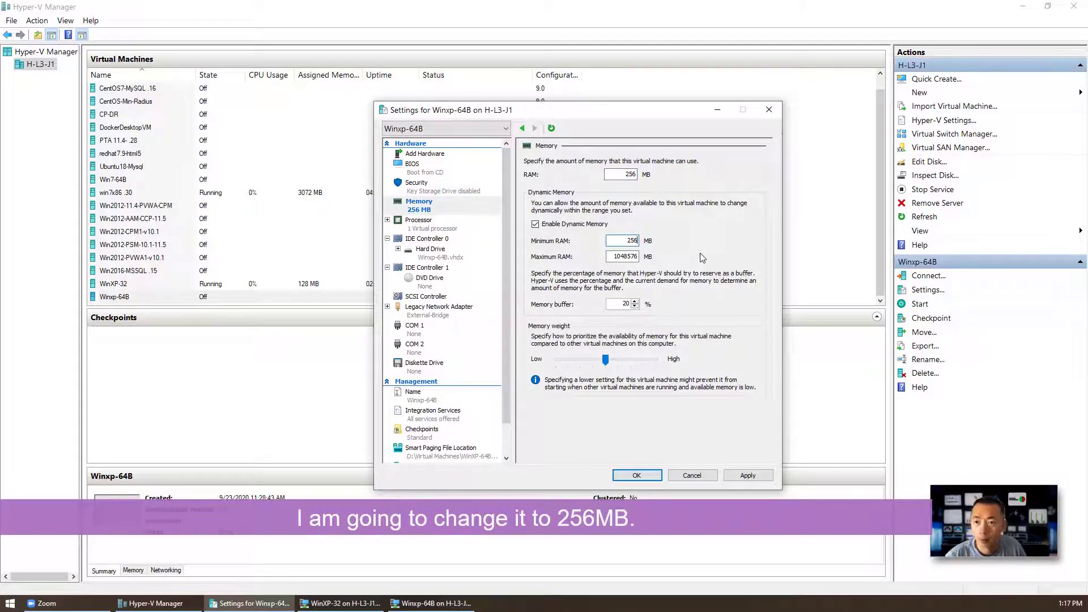
click(637, 475)
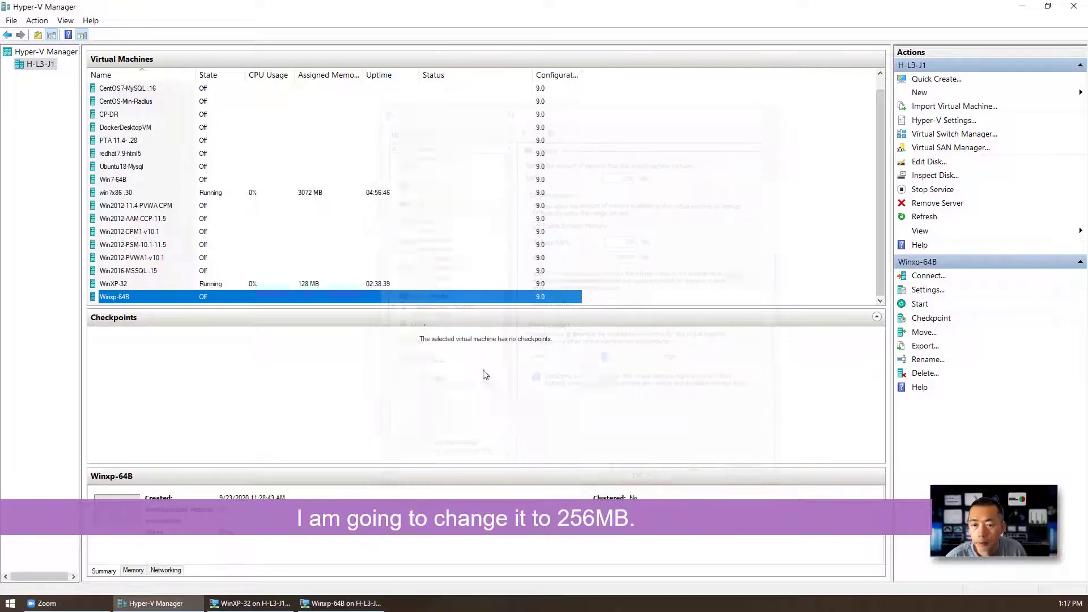
right_click(391, 300)
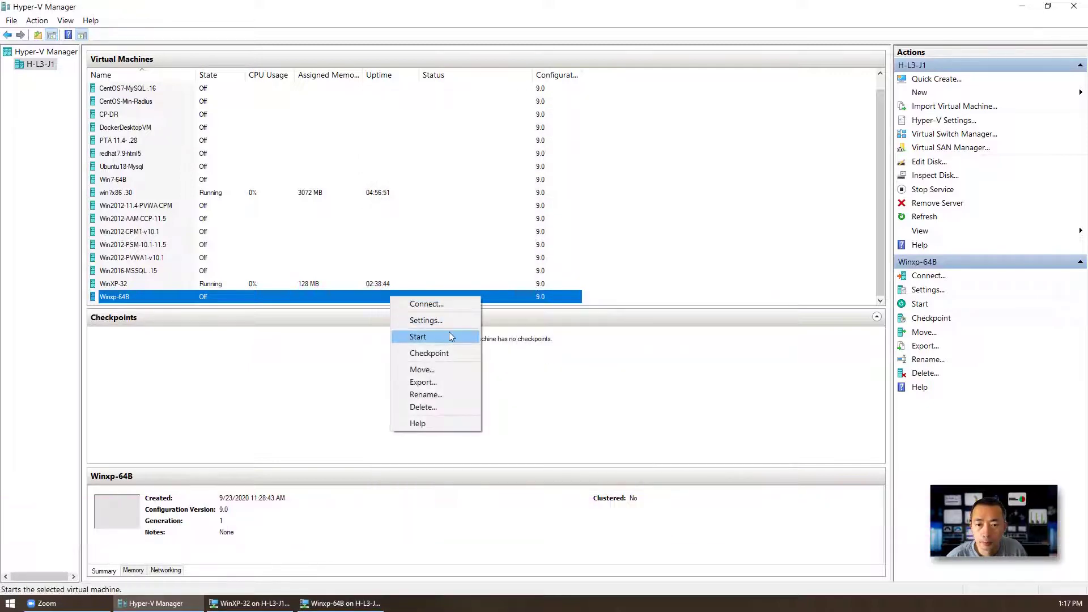
click(442, 351)
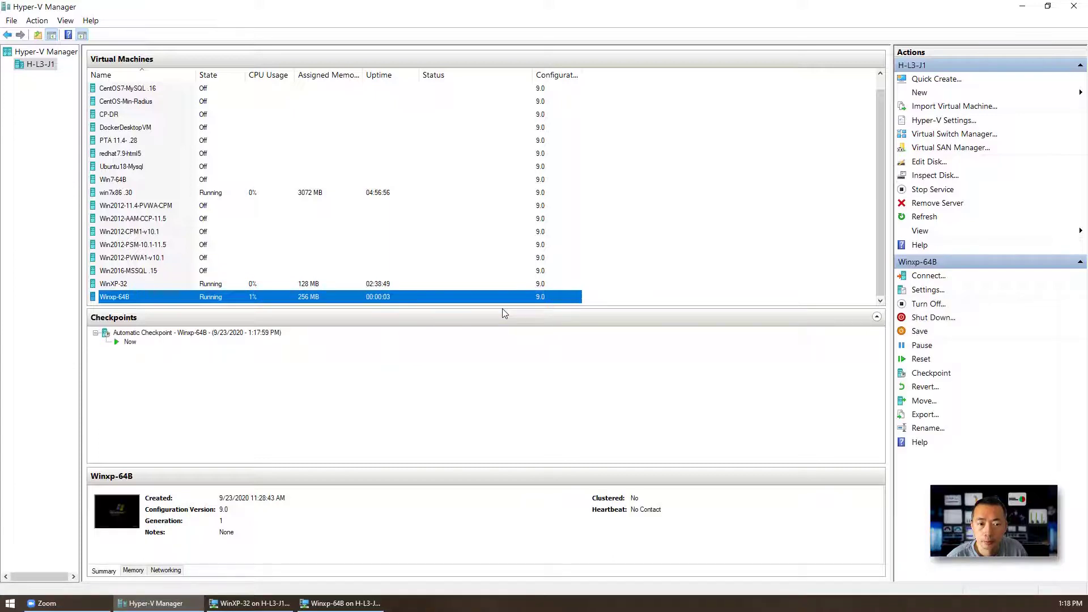
Step: Connect to the running Winxp-64B and watch XP x64 boot to its desktop
right_click(462, 301)
click(473, 307)
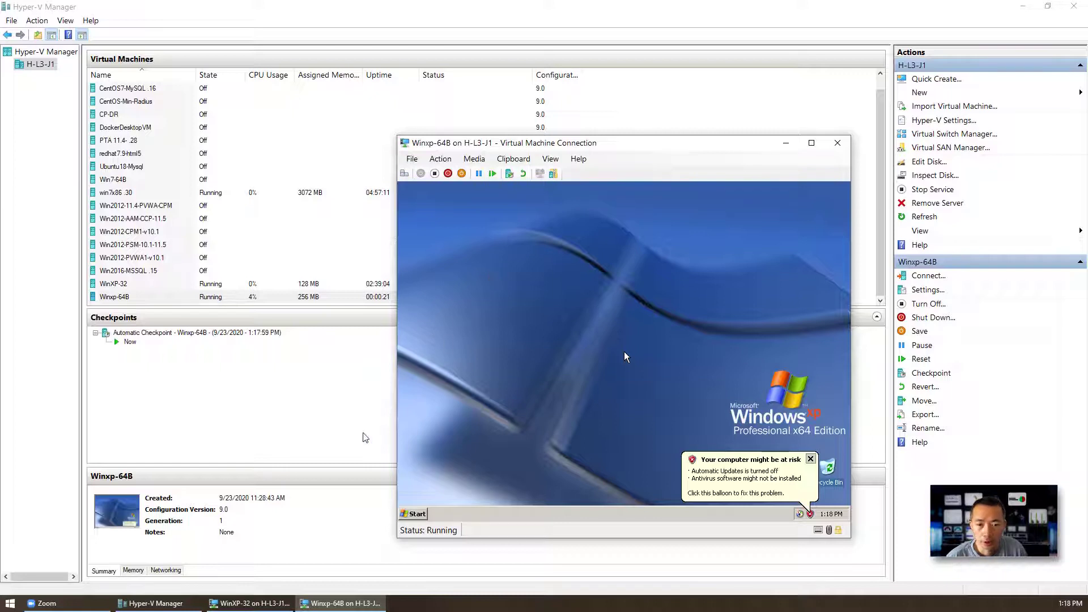
Step: Run ipconfig in the XP guest's command prompt, then open Control Panel
click(510, 517)
click(419, 514)
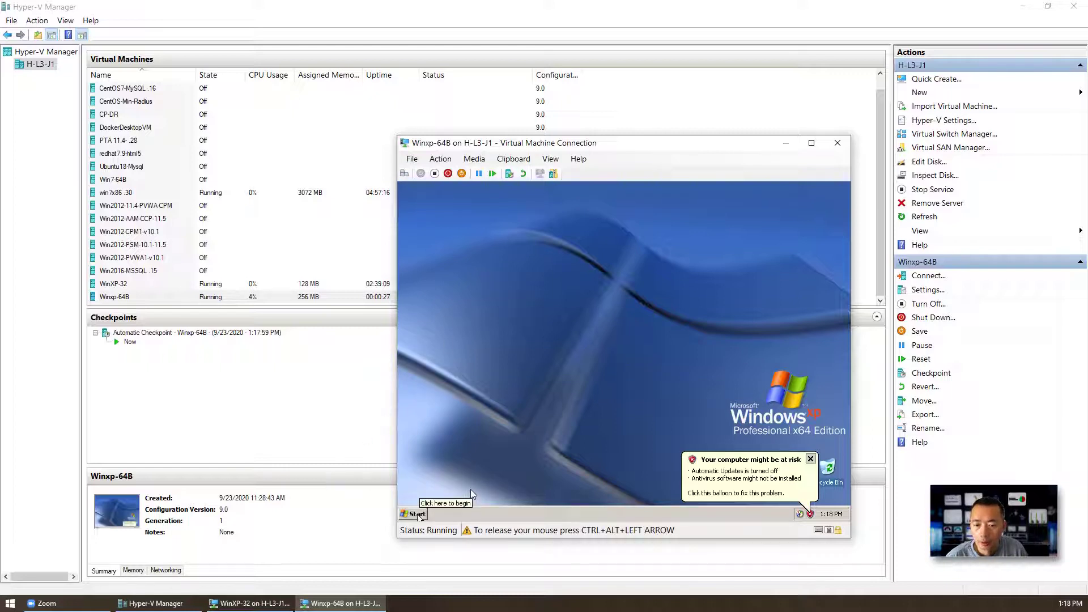
click(474, 433)
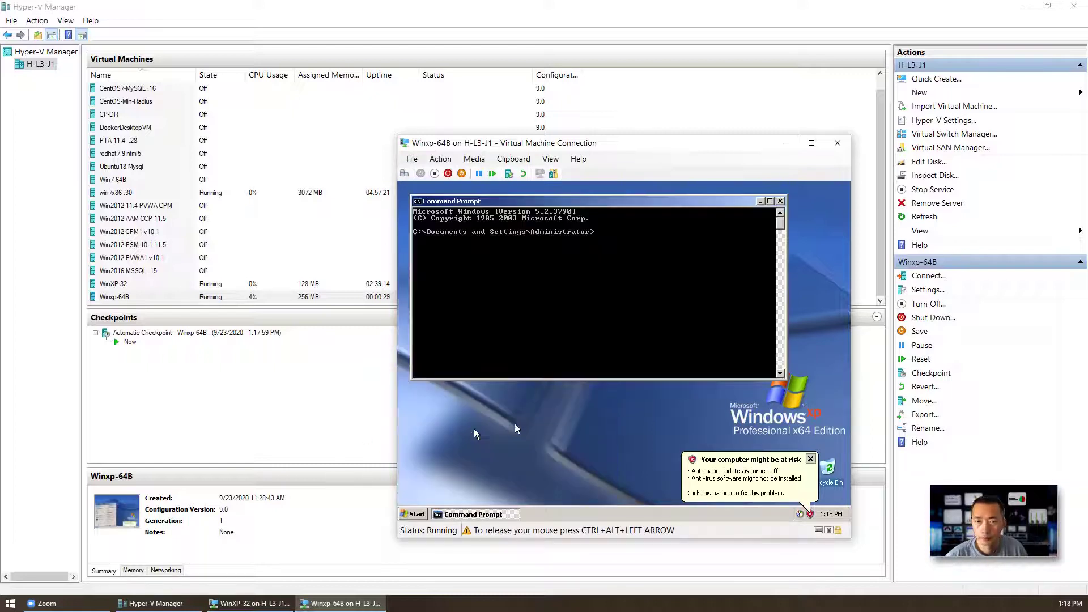
text(ipconfig)
key(Return)
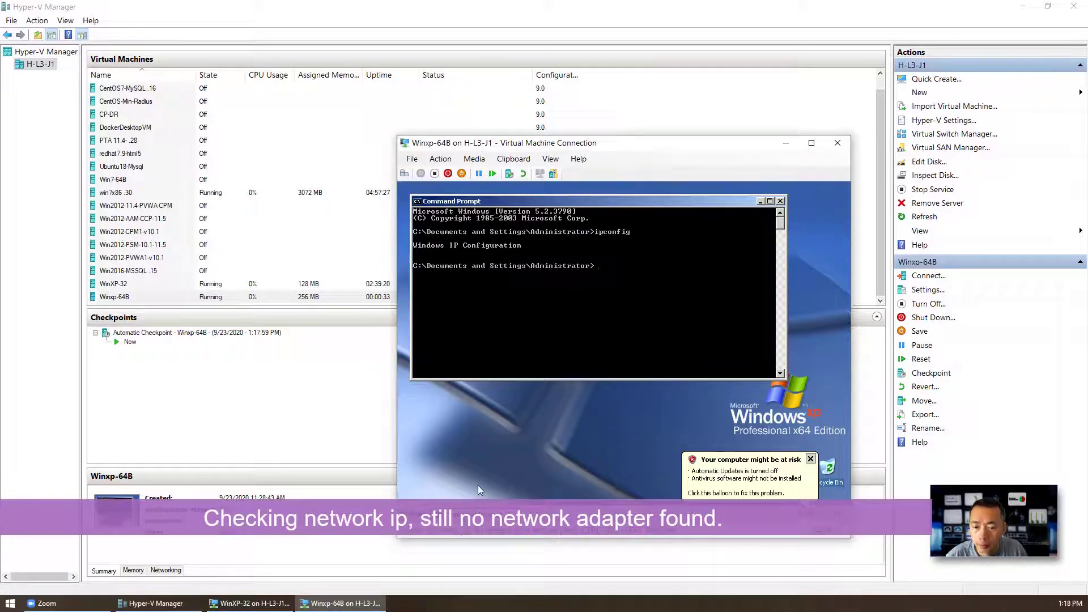
click(420, 514)
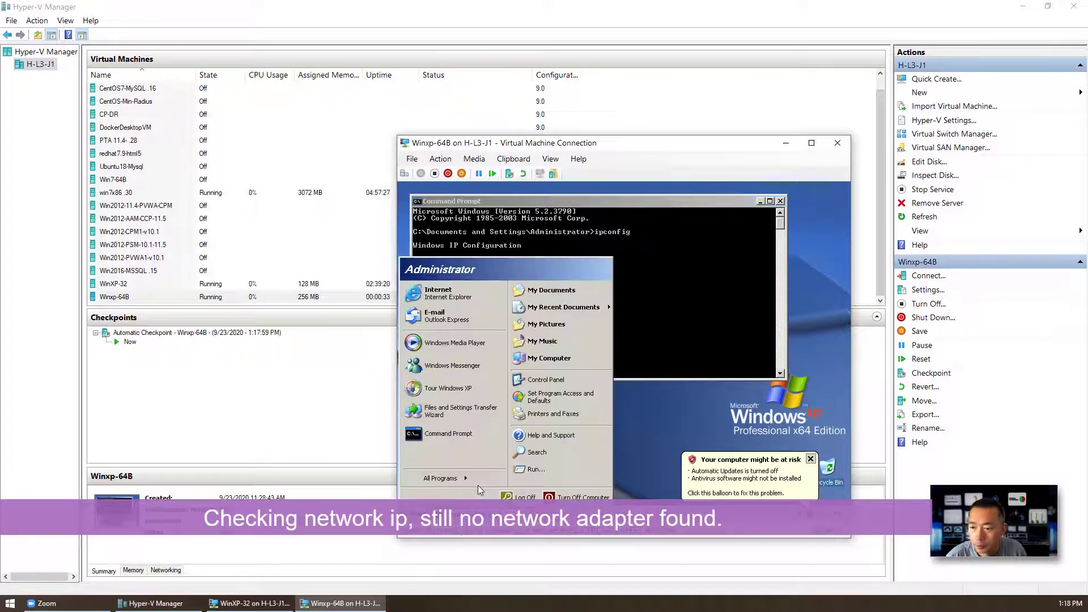
click(573, 379)
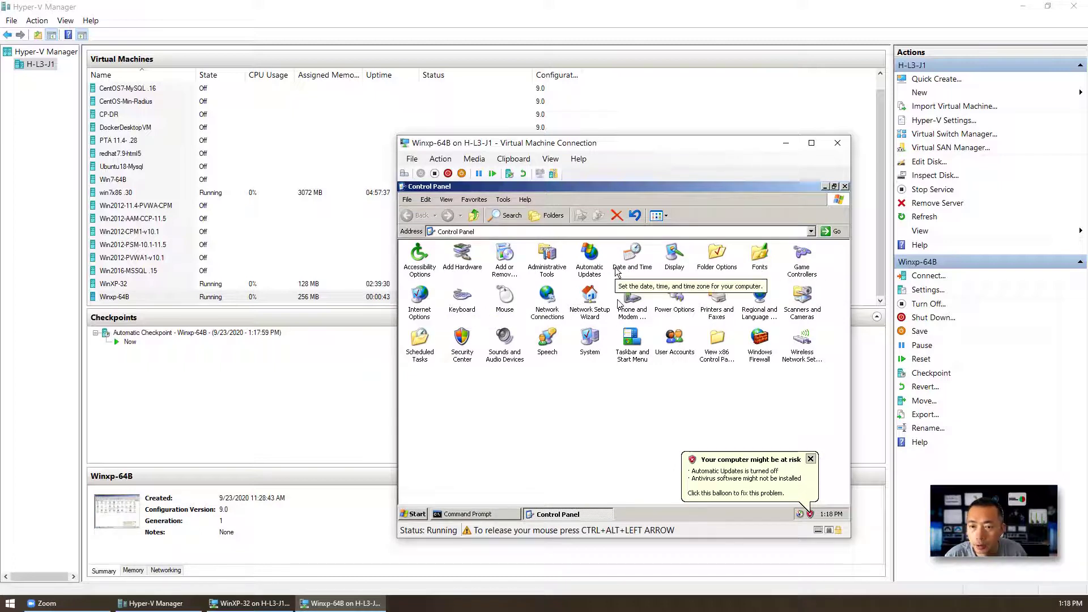
Step: Open Device Manager via My Computer > Manage and select the unknown Ethernet Controller
key(super)
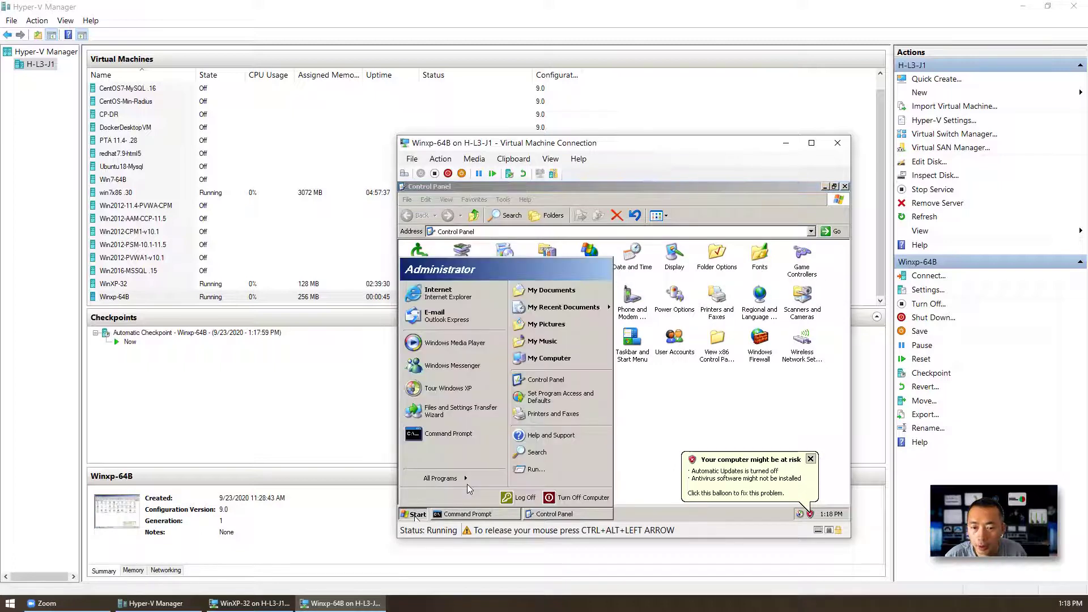
right_click(566, 358)
click(593, 395)
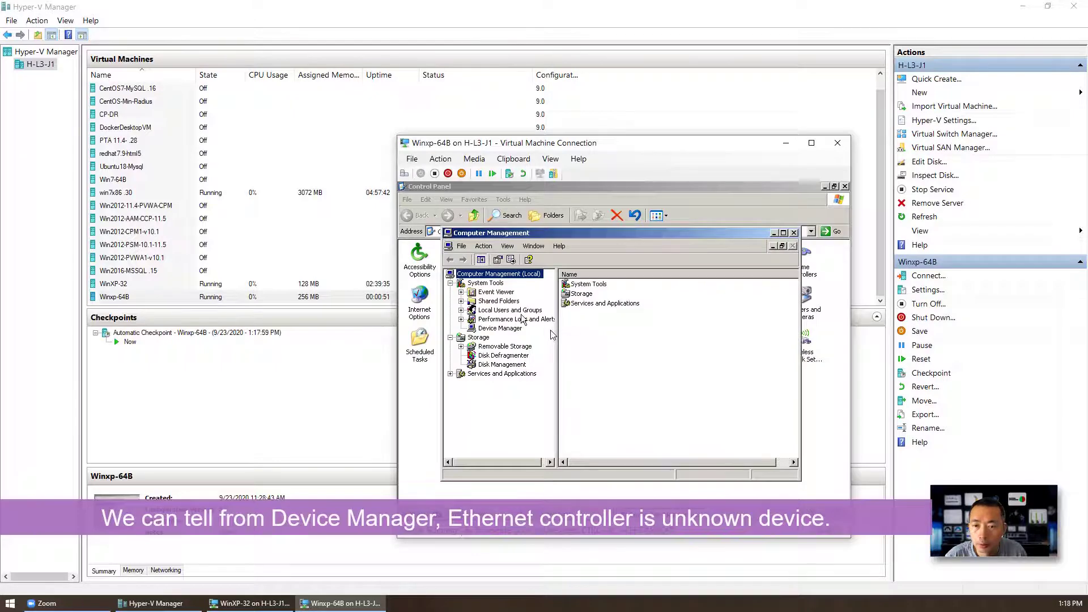
click(501, 329)
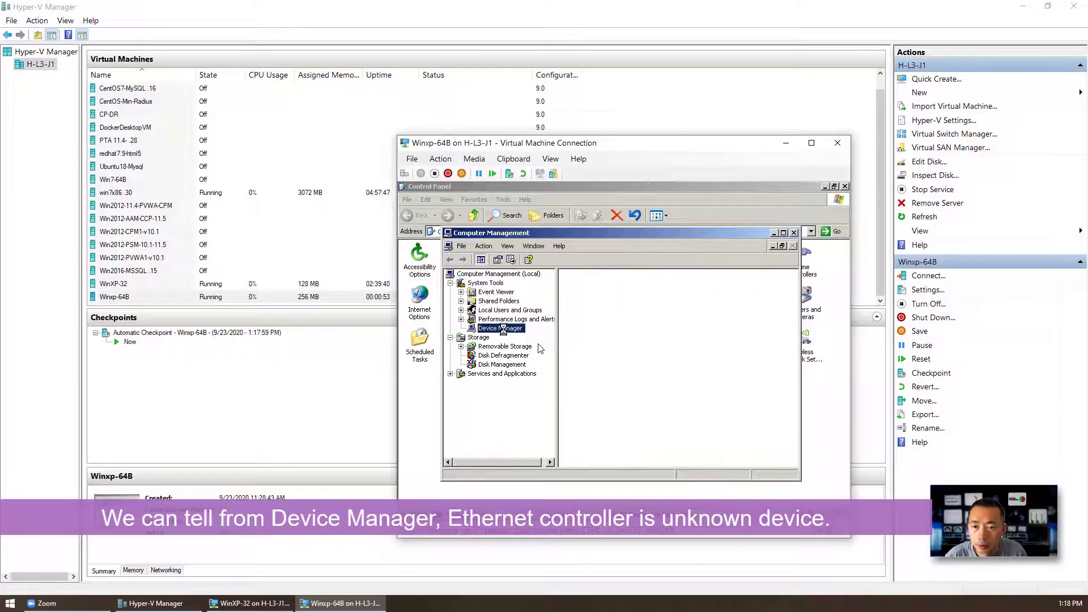
click(783, 232)
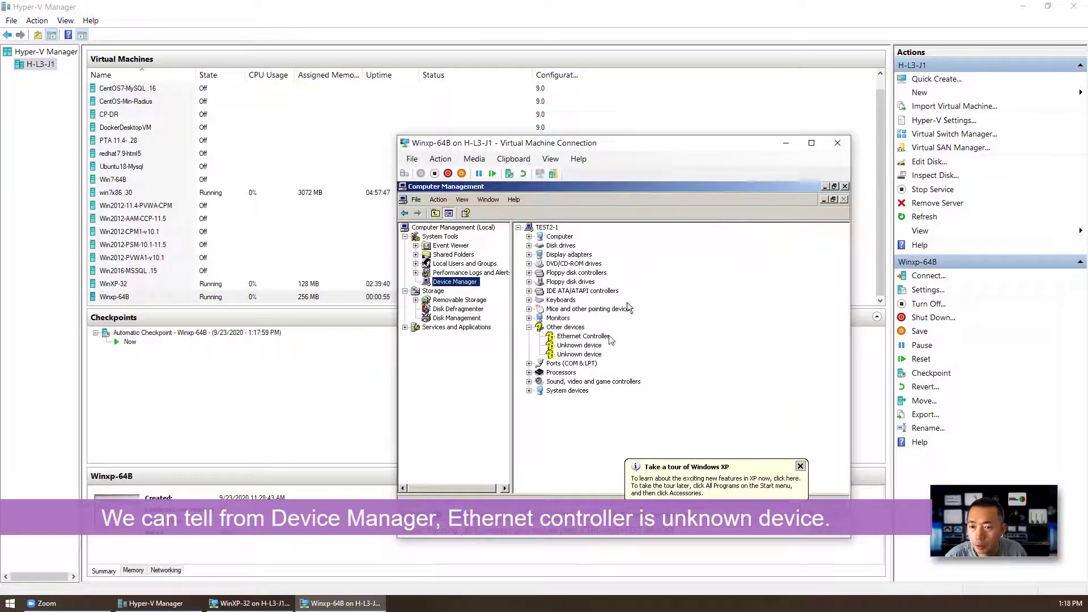
click(584, 337)
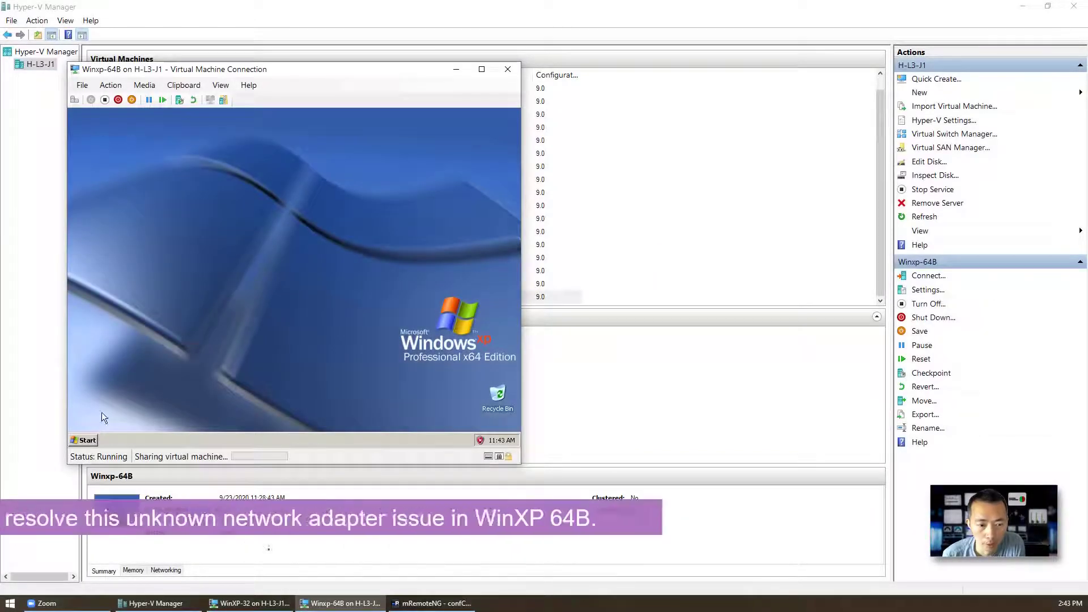
Step: View the XP guest's System Properties showing 256 MB RAM
click(86, 440)
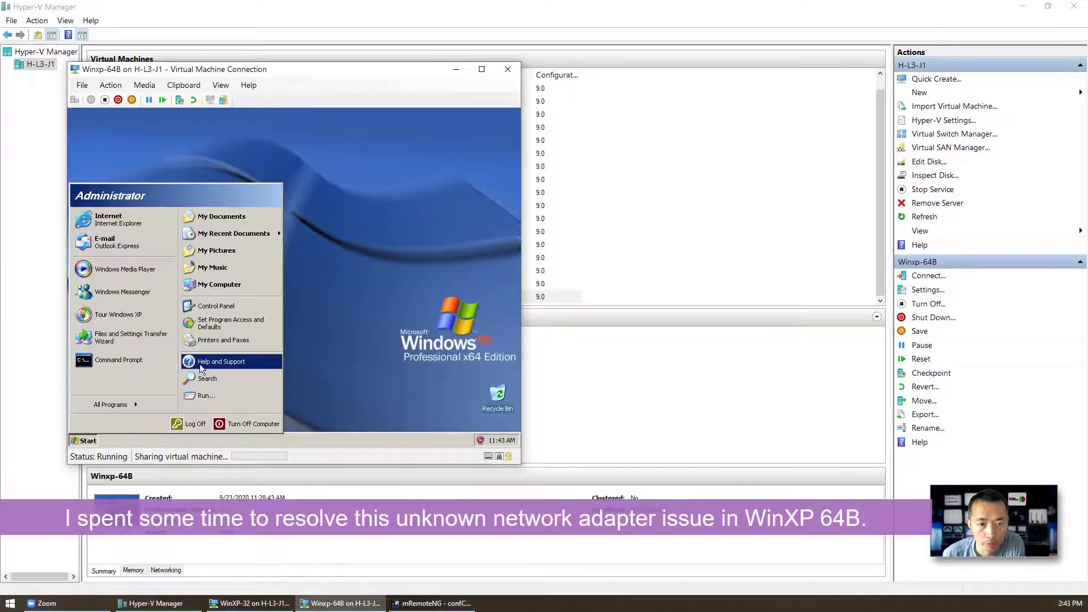
right_click(250, 286)
click(305, 387)
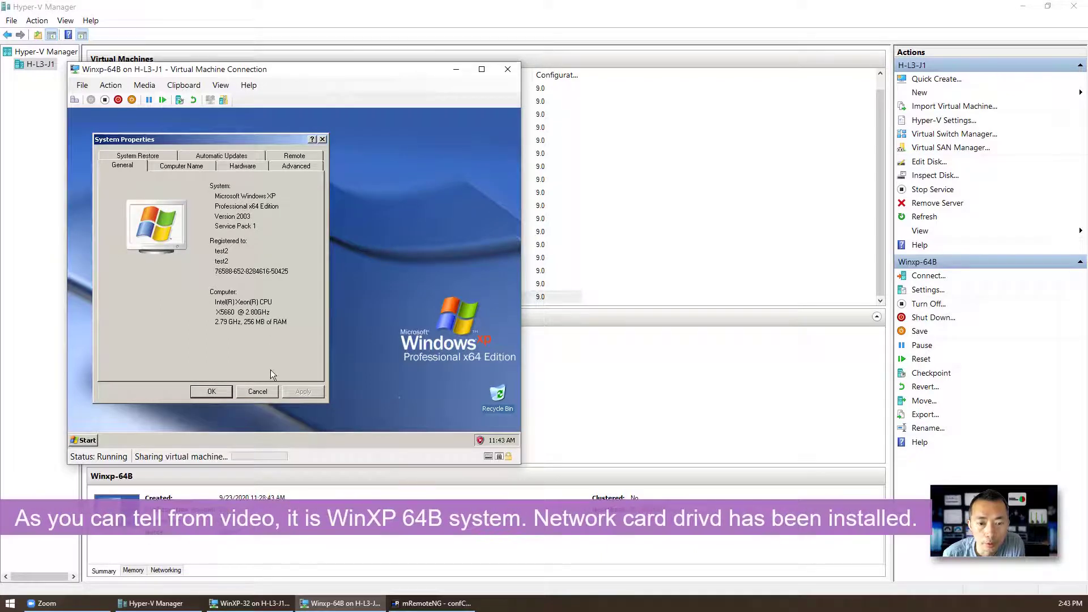
Step: Open Device Manager and select the Intel 21140 adapter under Network adapters
click(82, 440)
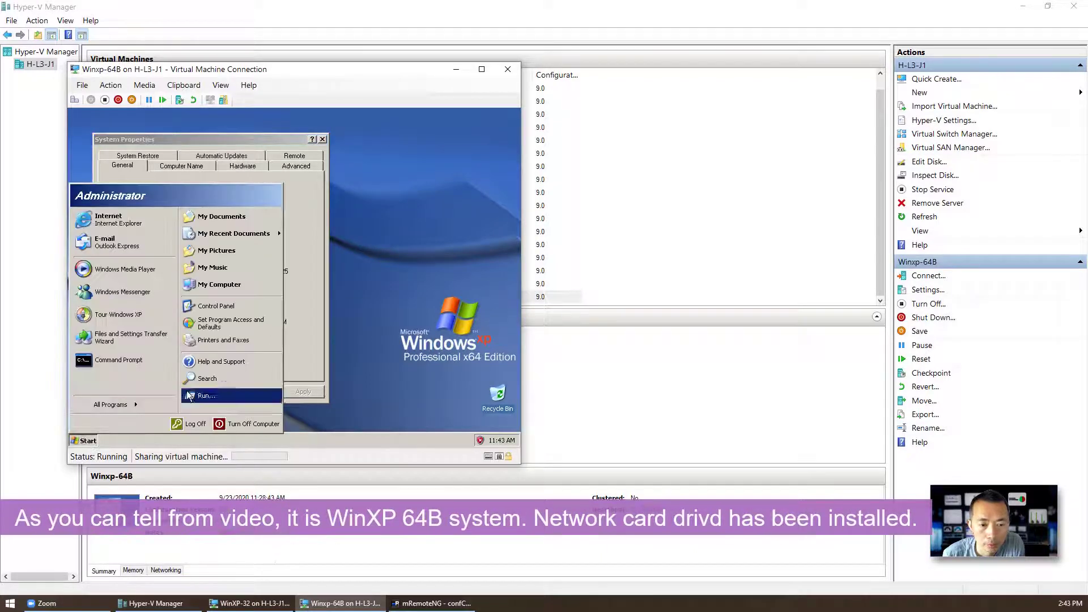
right_click(250, 286)
click(278, 319)
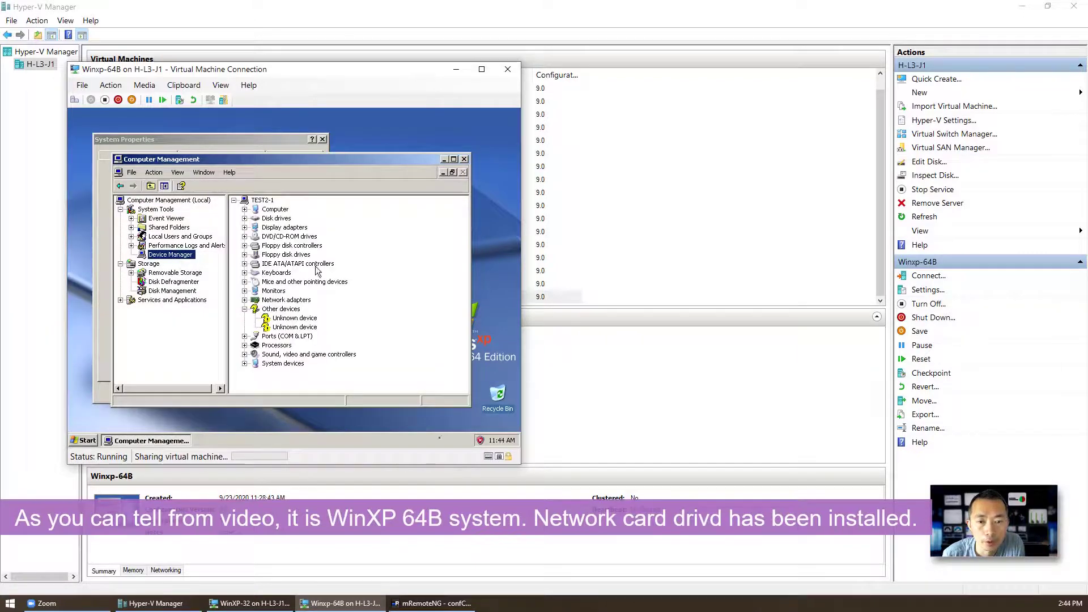
double_click(309, 300)
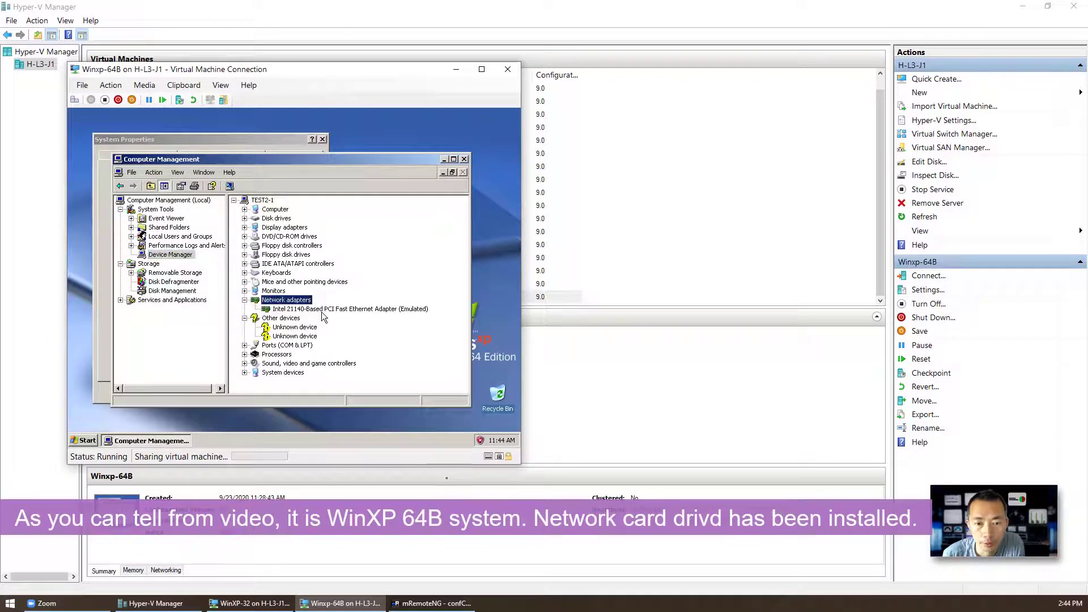
click(322, 309)
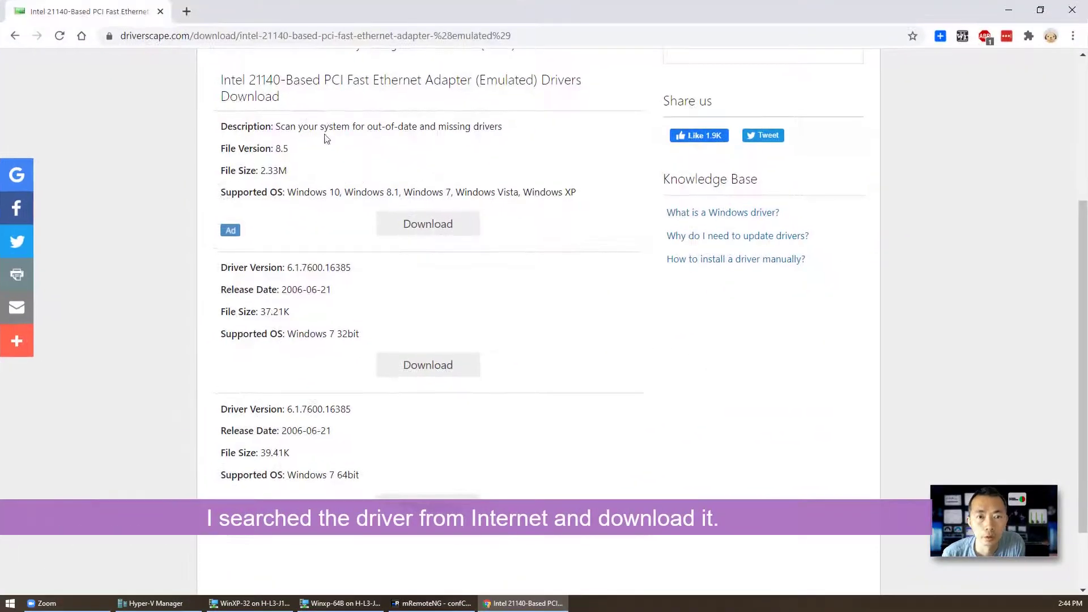
Step: Revisit the Intel 21140 Google results and driverscape driver list, then restore Chrome's window
scroll(365, 226, up, 4)
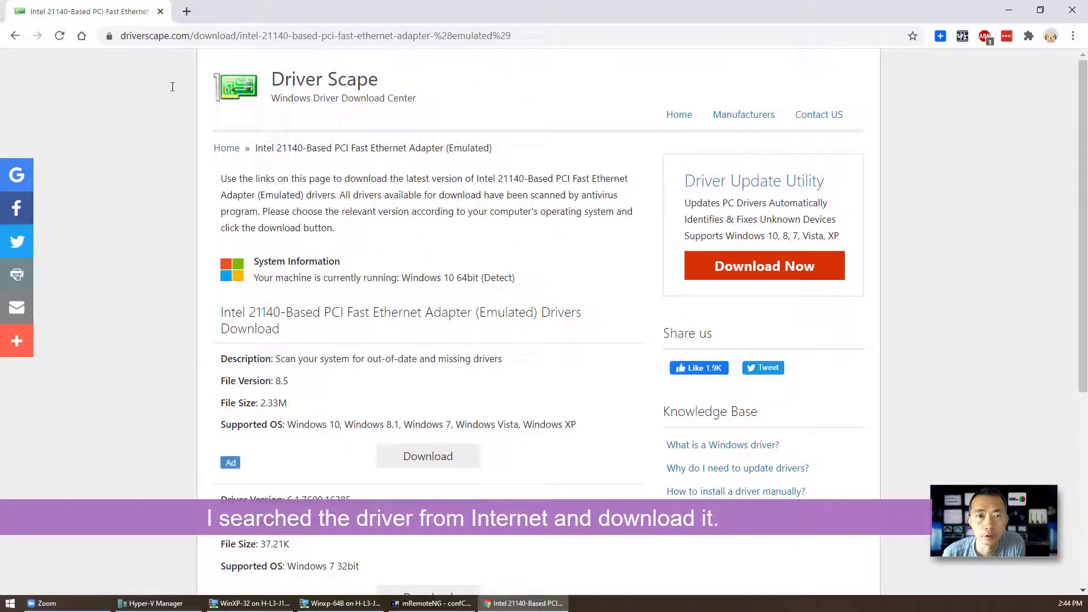
click(16, 35)
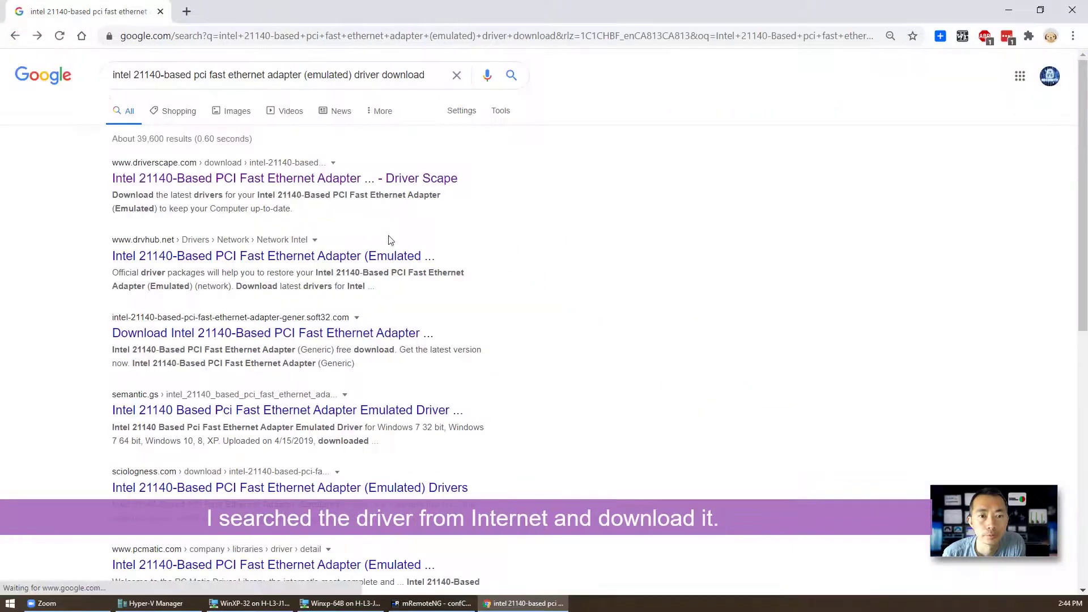
click(129, 77)
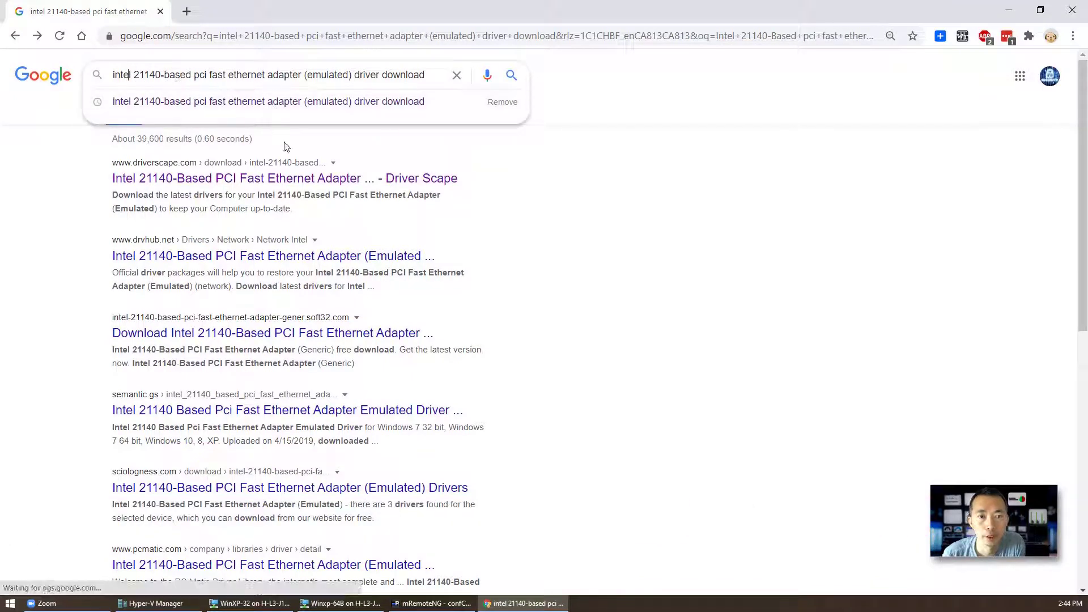
click(37, 36)
scroll(477, 328, down, 5)
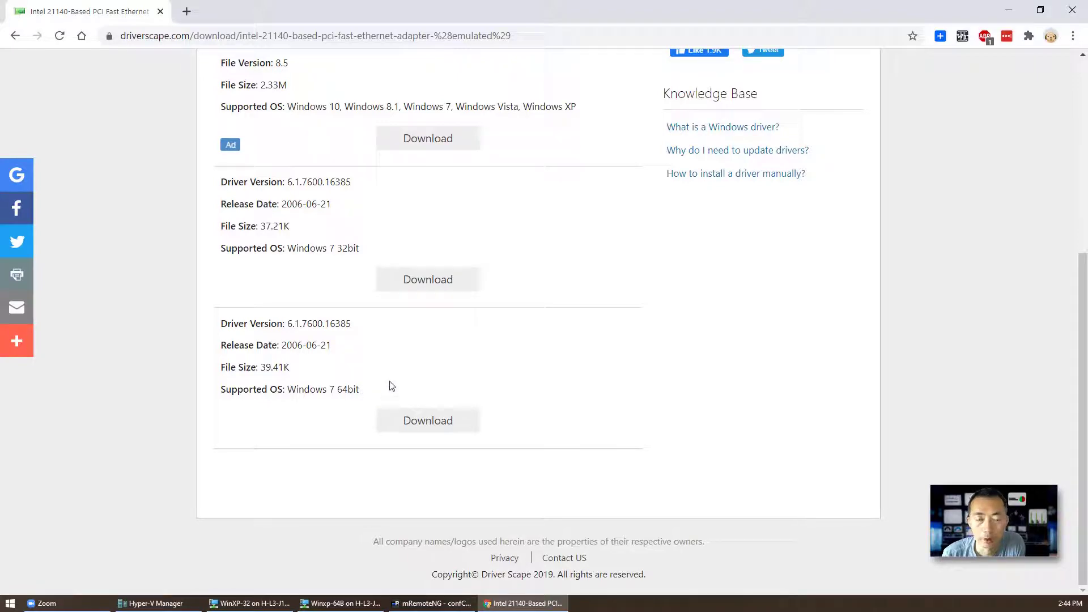
double_click(351, 12)
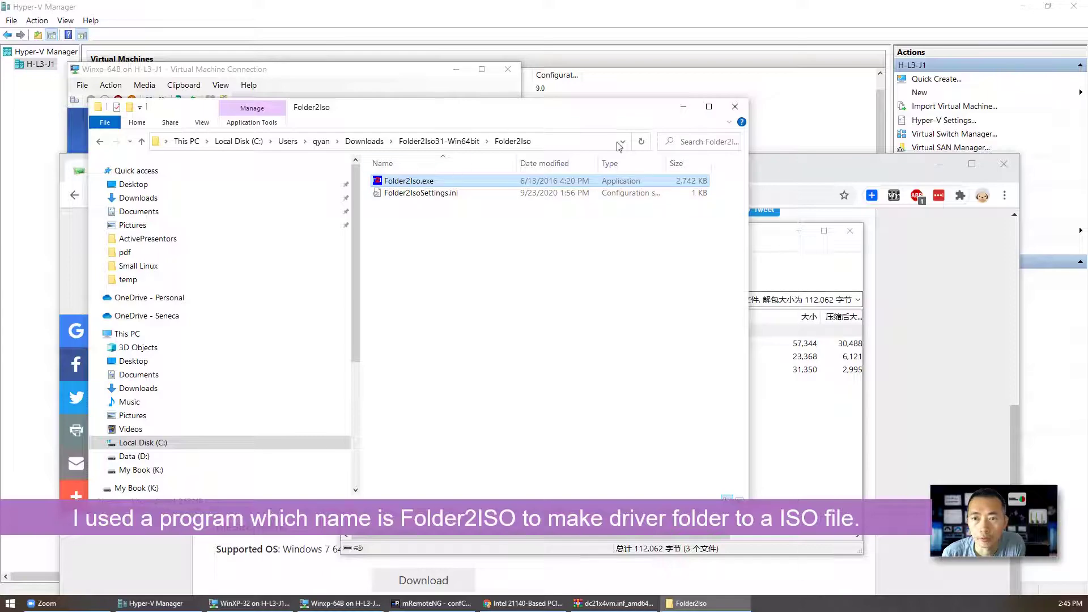
Step: Eject dc21 drive.iso from the Winxp-64B DVD drive
click(292, 74)
click(152, 86)
mouse_move(170, 100)
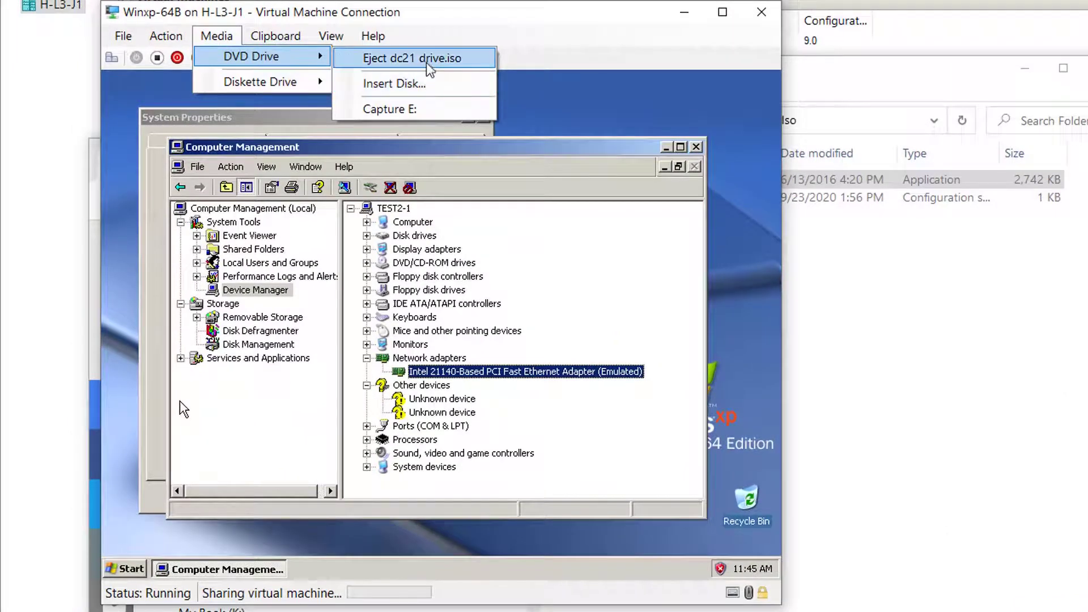
click(426, 59)
Step: Remount dc21 drive.iso in the Winxp-64B VM's DVD drive
click(275, 36)
mouse_move(217, 36)
mouse_move(251, 56)
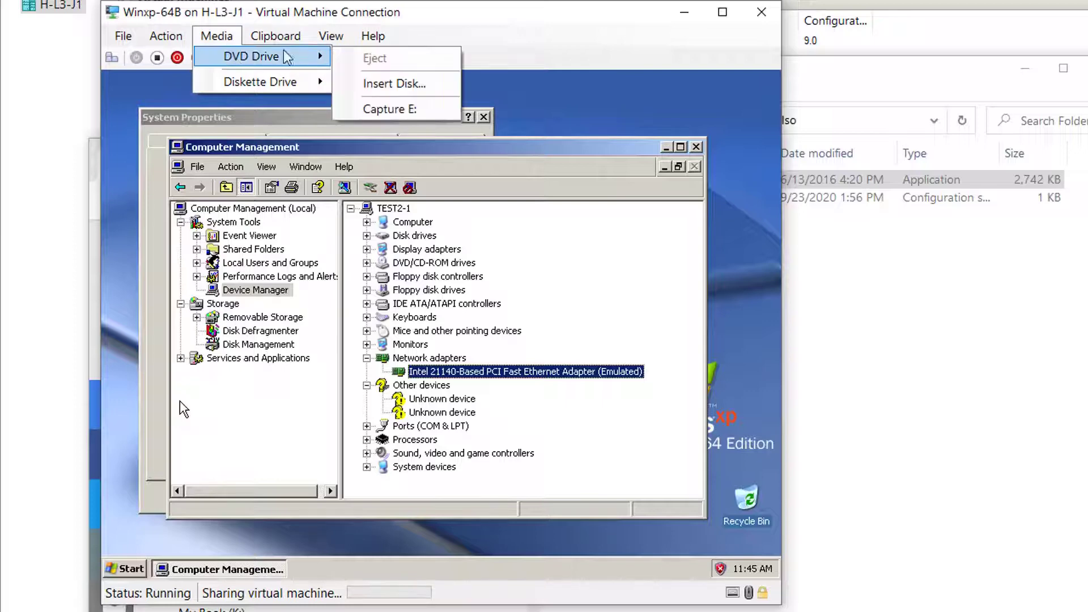
click(379, 86)
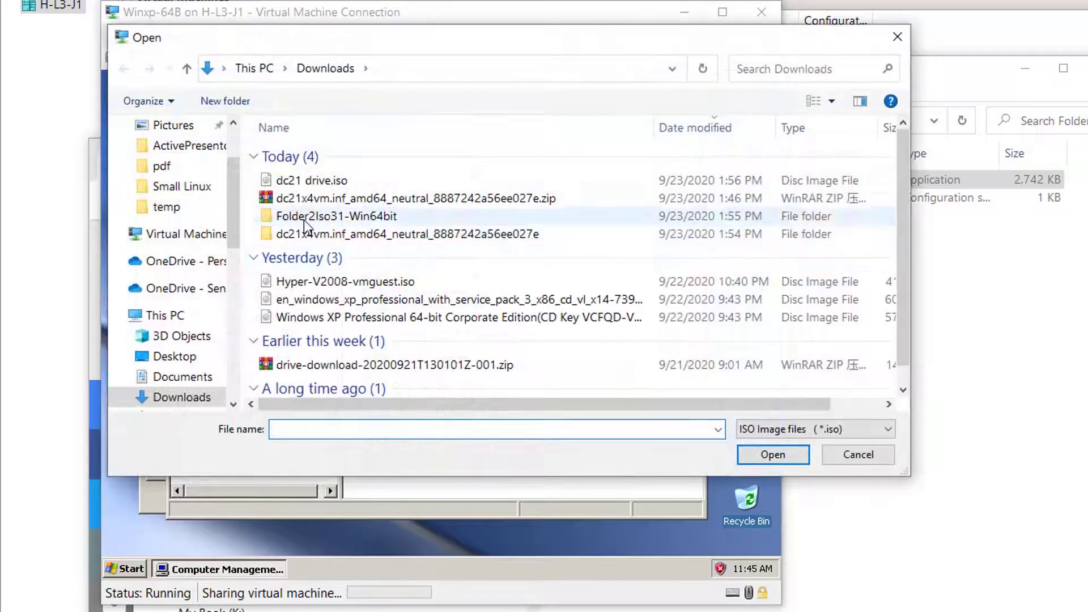
double_click(312, 180)
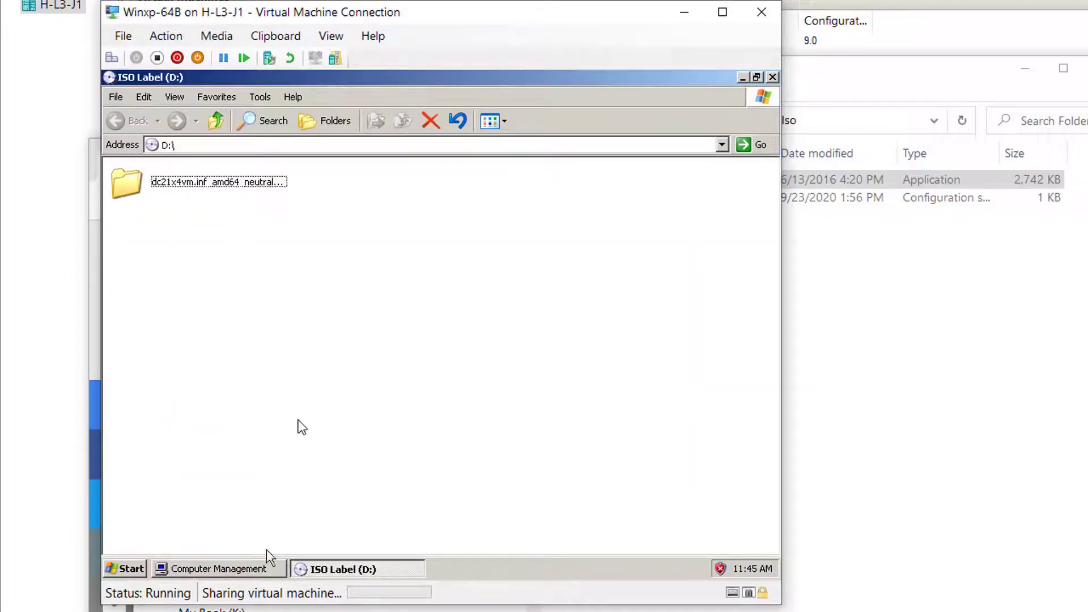
Step: Review the Intel 21140 adapter's Properties, confirming driver version 6.1.7600.16385 dated 6/21/2006
click(271, 567)
right_click(476, 371)
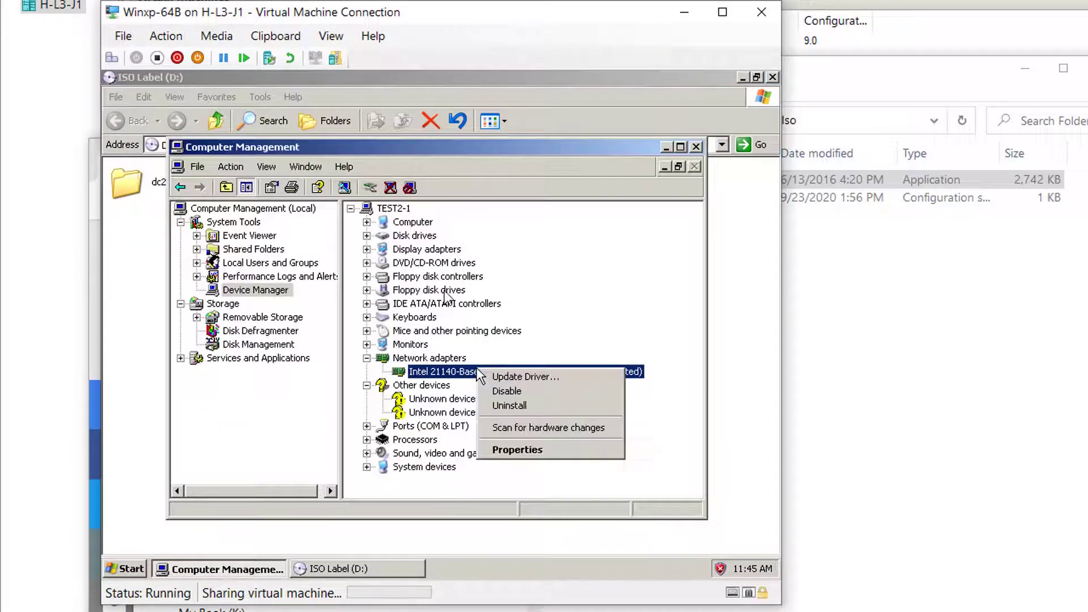
click(535, 450)
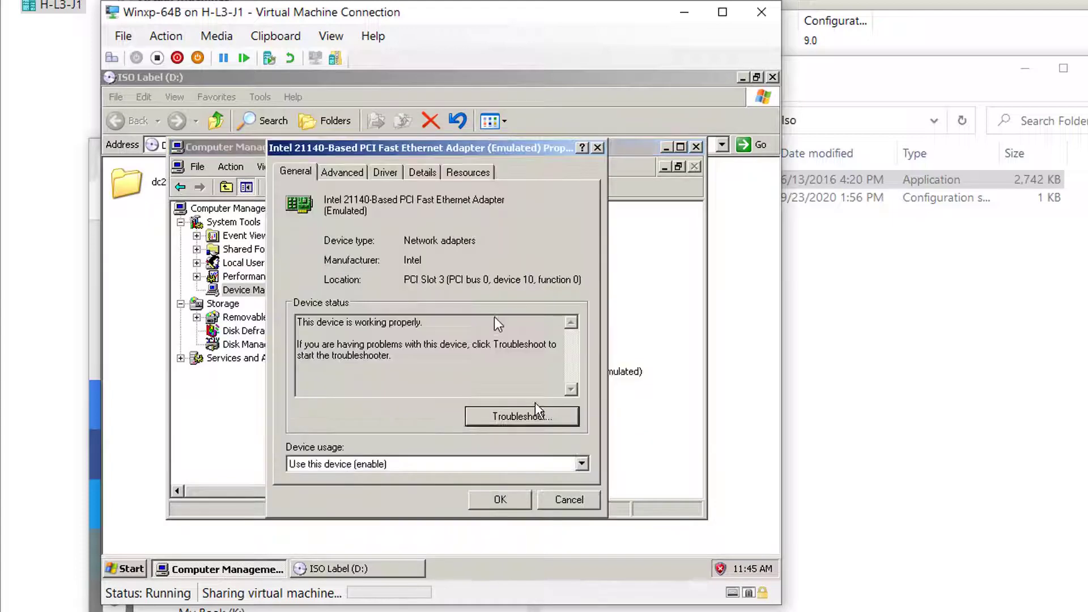
click(342, 172)
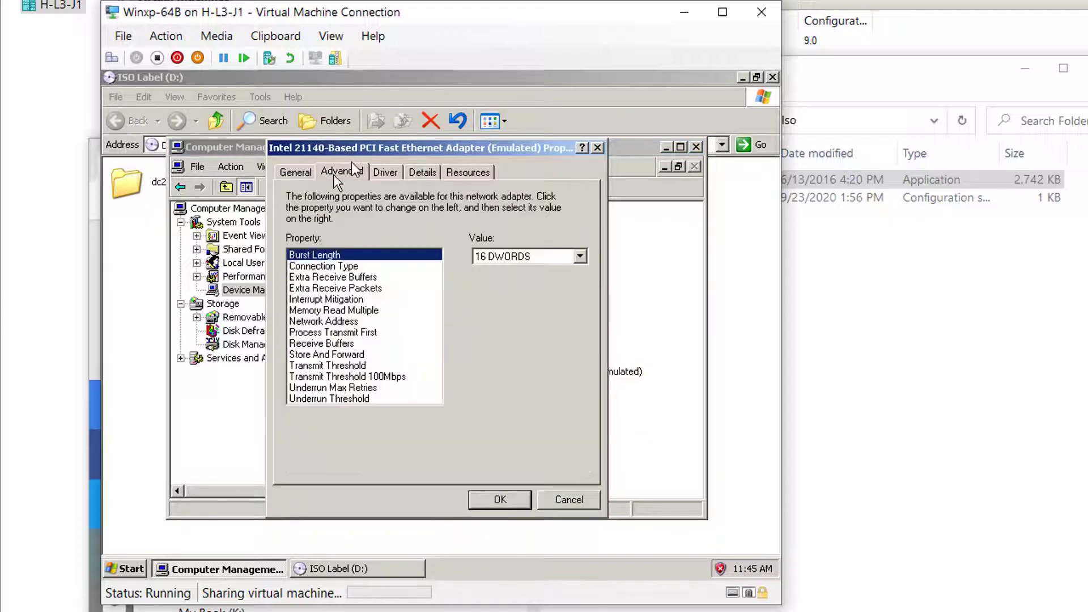
click(394, 165)
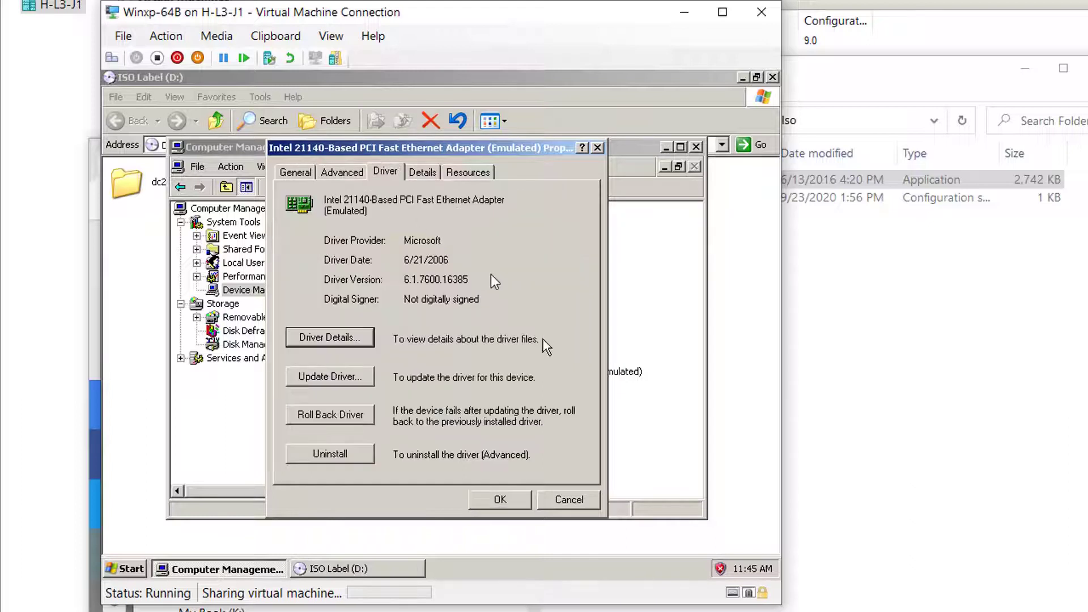